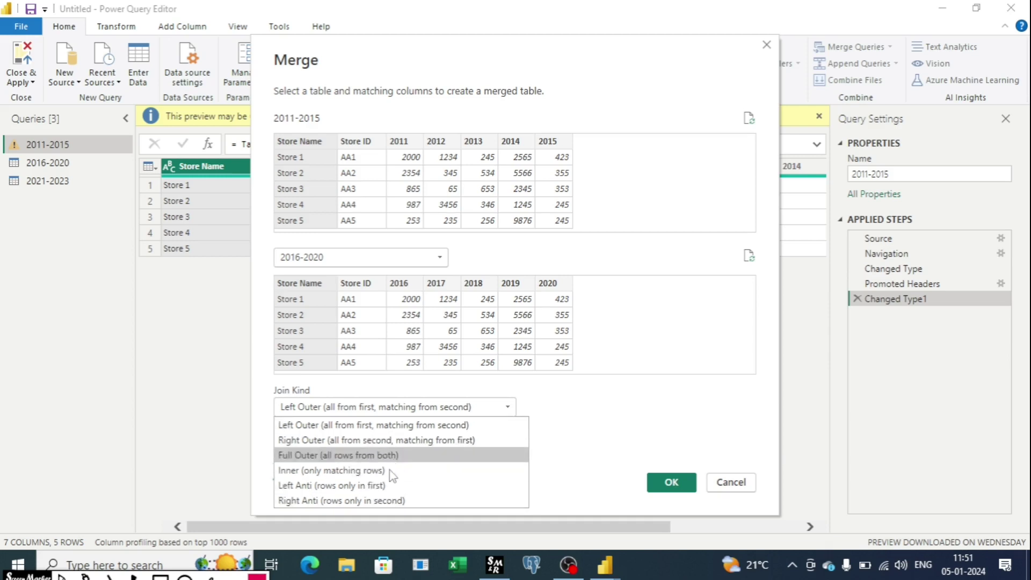
- Switch to the Joins Power BI workbook in Excel and draw pen lines linking matching student IDs between Personal Details and Course Details
click(458, 571)
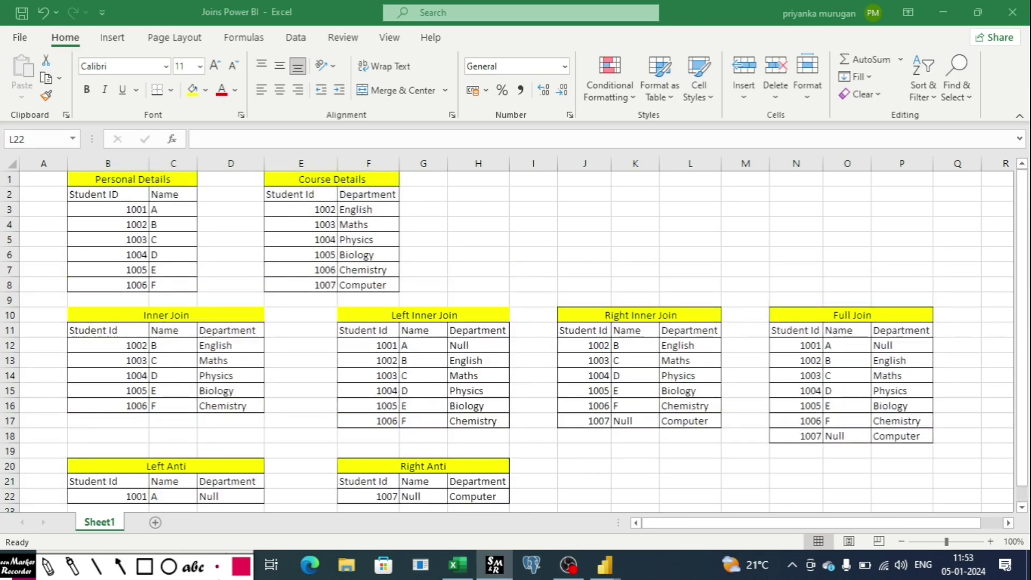
click(48, 566)
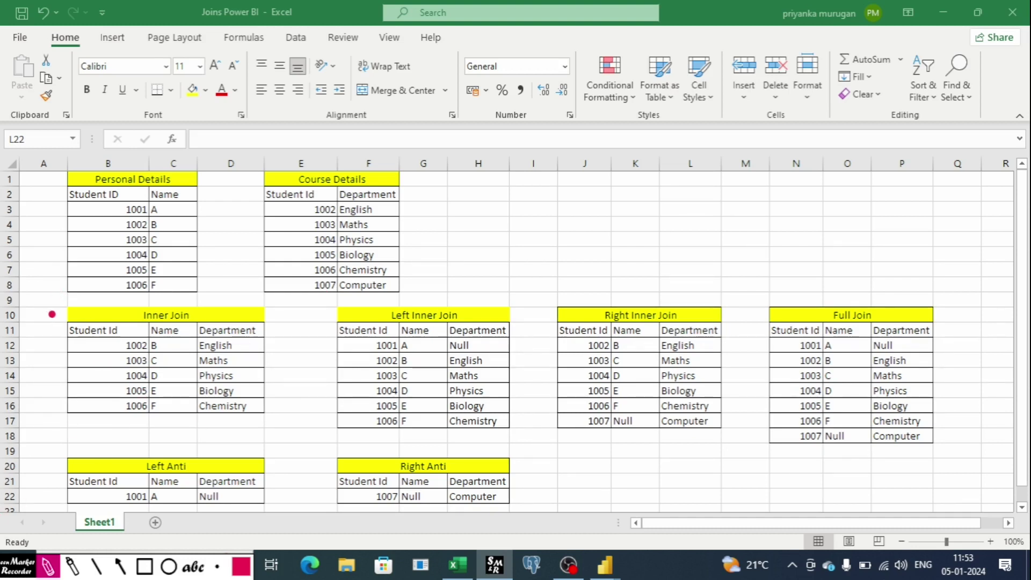
drag(152, 226, 312, 211)
drag(153, 243, 321, 231)
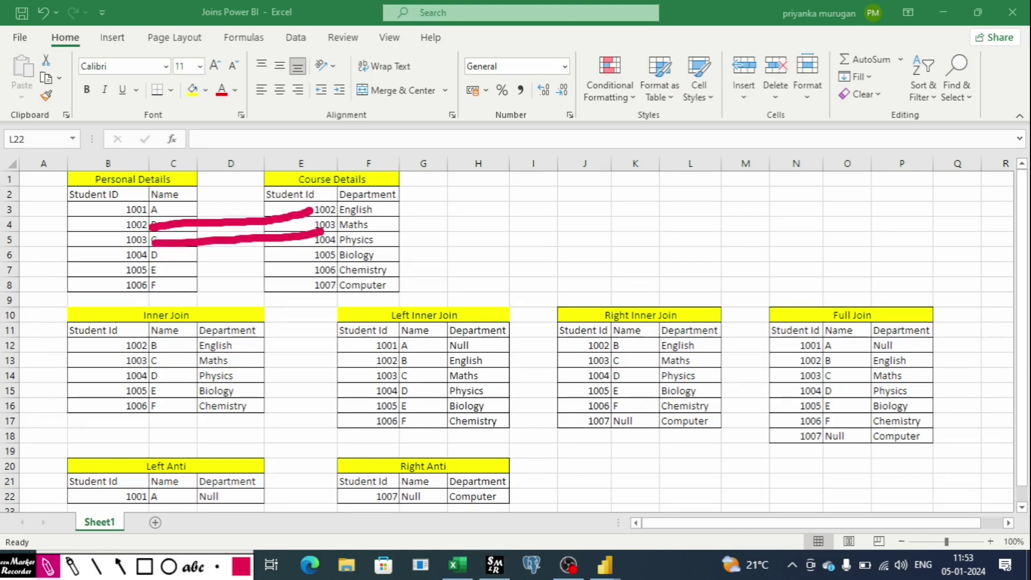
mouse_move(155, 255)
mouse_down()
mouse_move(322, 251)
mouse_move(308, 268)
mouse_up()
mouse_move(157, 290)
mouse_down()
mouse_move(246, 267)
mouse_move(306, 268)
mouse_up()
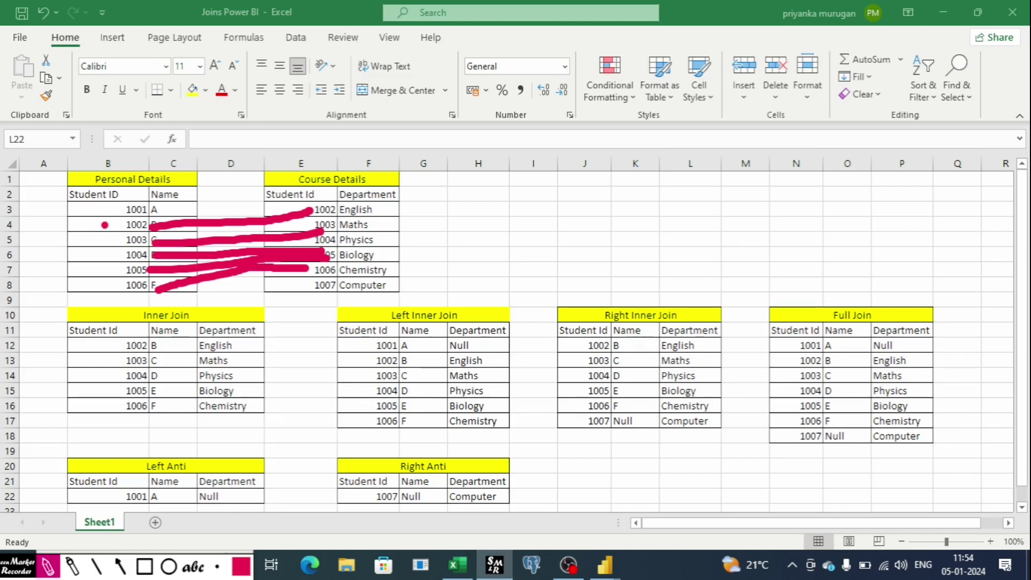
- Sketch two overlapping circles with short strokes inside each in the empty area beside the Course Details table
mouse_move(475, 212)
mouse_down()
mouse_move(506, 183)
mouse_move(542, 199)
mouse_move(554, 232)
mouse_move(545, 268)
mouse_move(506, 282)
mouse_move(470, 242)
mouse_move(473, 203)
mouse_up()
mouse_move(535, 234)
mouse_down()
mouse_move(562, 169)
mouse_move(638, 236)
mouse_move(569, 293)
mouse_move(533, 205)
mouse_up()
mouse_move(483, 227)
mouse_down()
mouse_move(511, 218)
mouse_move(508, 244)
mouse_up()
drag(564, 210, 597, 204)
drag(573, 238, 597, 230)
click(570, 259)
drag(567, 271, 597, 260)
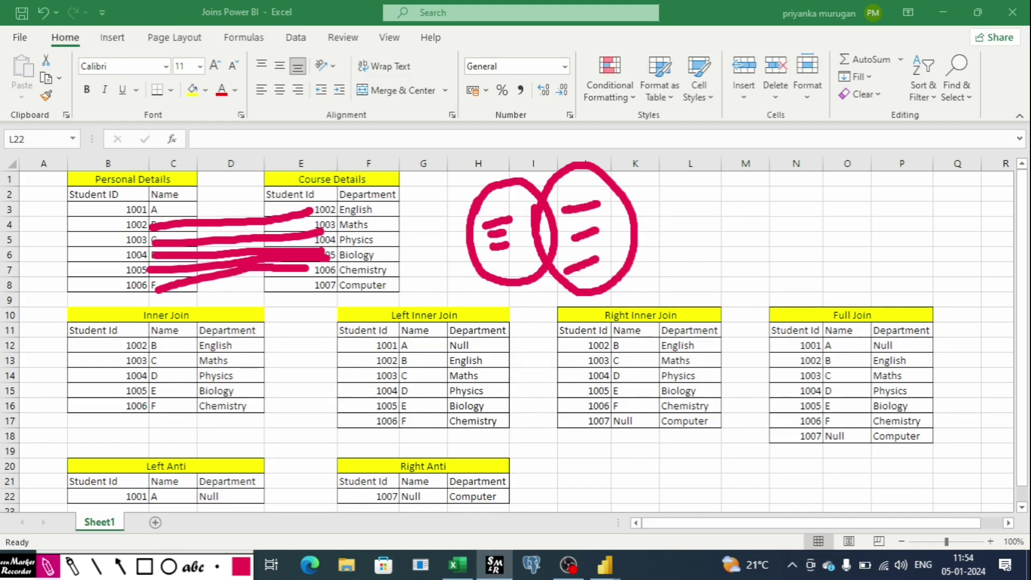
- Add a stroke to each circle and ring their overlap to illustrate shared rows, and clear all drawings
drag(553, 195, 593, 181)
click(488, 206)
mouse_move(486, 207)
mouse_down()
mouse_move(516, 199)
mouse_move(543, 215)
mouse_move(547, 247)
mouse_up()
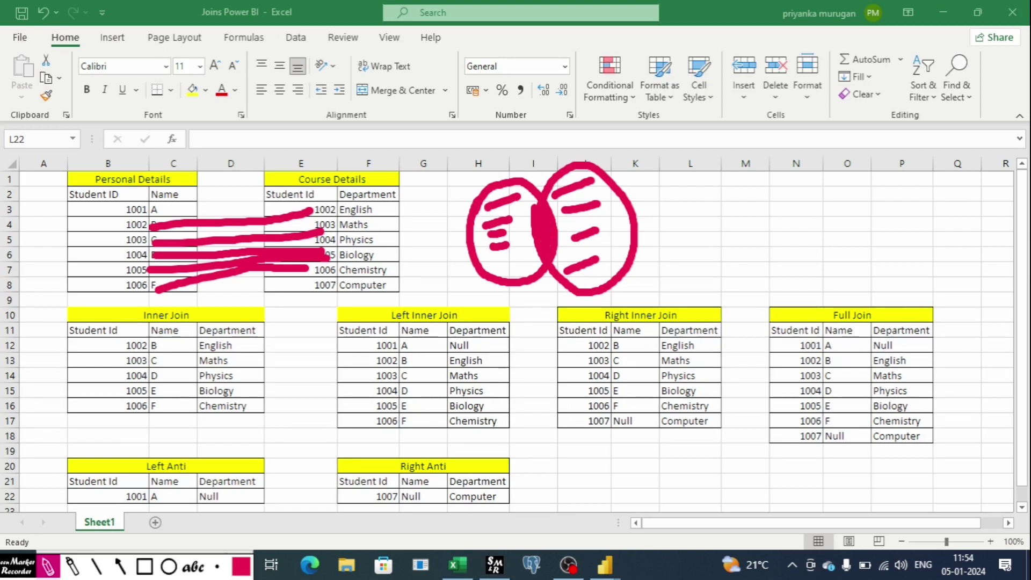
mouse_move(543, 177)
mouse_down()
mouse_move(542, 278)
mouse_move(557, 279)
mouse_move(576, 203)
mouse_move(555, 178)
mouse_move(504, 177)
mouse_up()
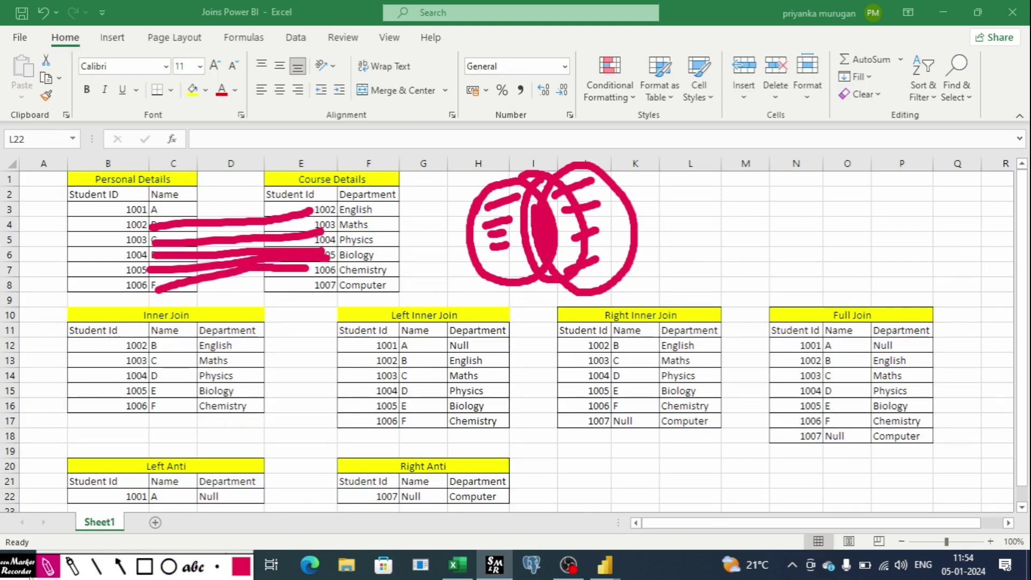
click(22, 567)
click(104, 558)
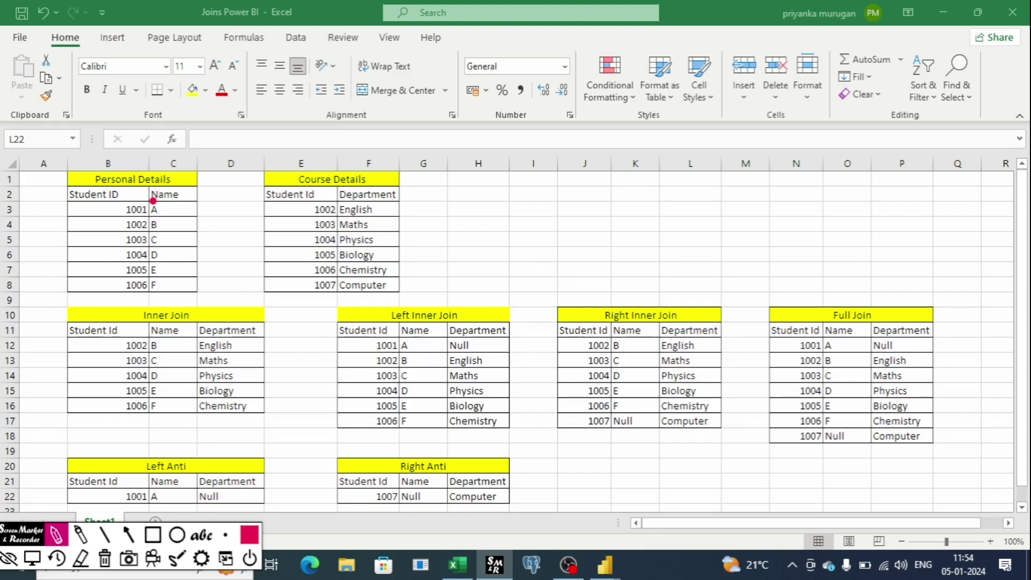
- Write L beside Personal Details and R beside Course Details, and draw a vertical line along the Personal Details student IDs
mouse_move(31, 214)
mouse_down()
mouse_move(37, 241)
mouse_move(62, 241)
mouse_up()
drag(436, 205, 440, 245)
mouse_move(441, 207)
mouse_down()
mouse_move(443, 221)
mouse_move(471, 230)
mouse_up()
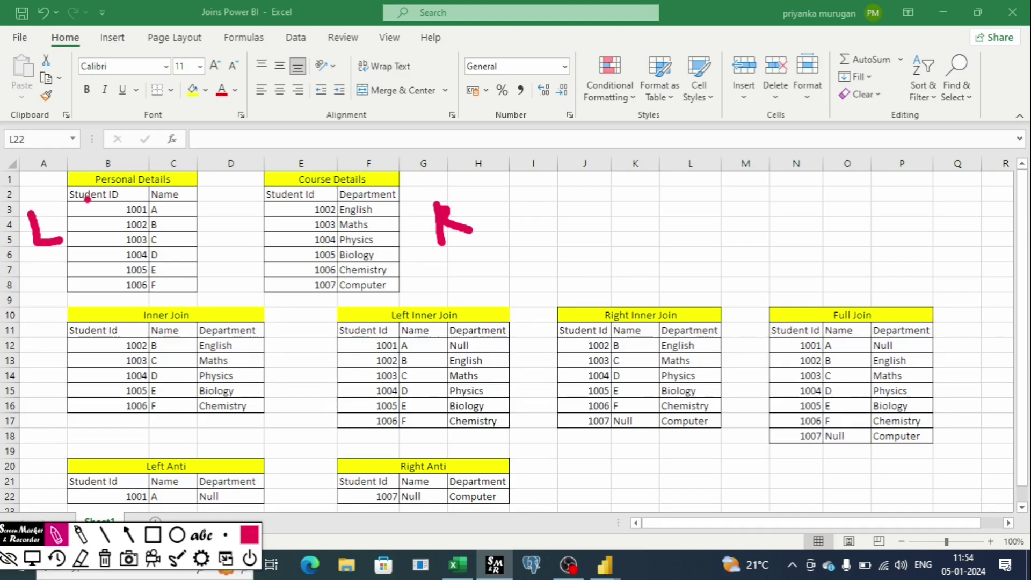
drag(87, 198, 87, 284)
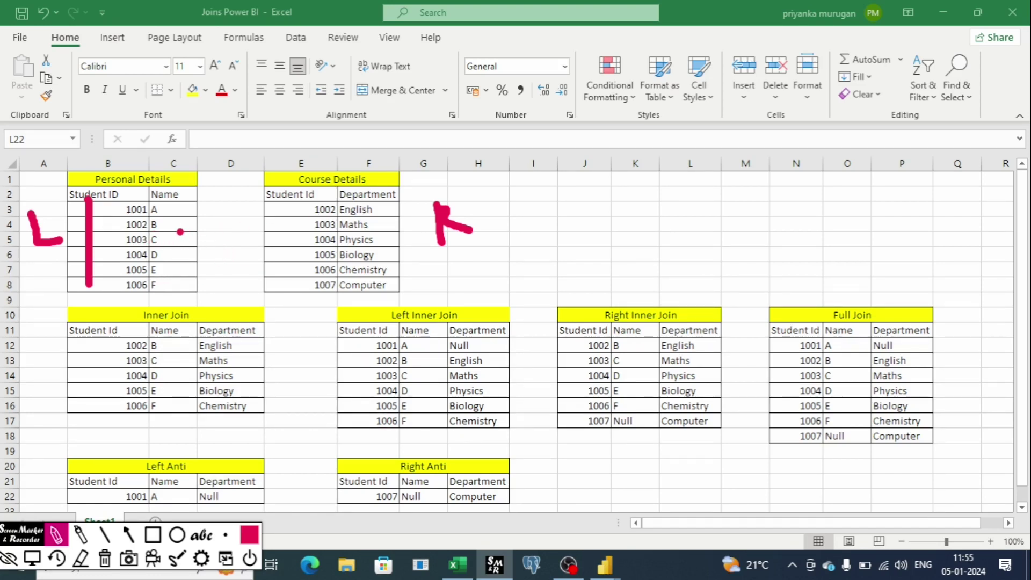
- Draw lines linking student IDs 1002 to 1006 across both source tables and circle the 1007 Computer row
drag(174, 231, 303, 213)
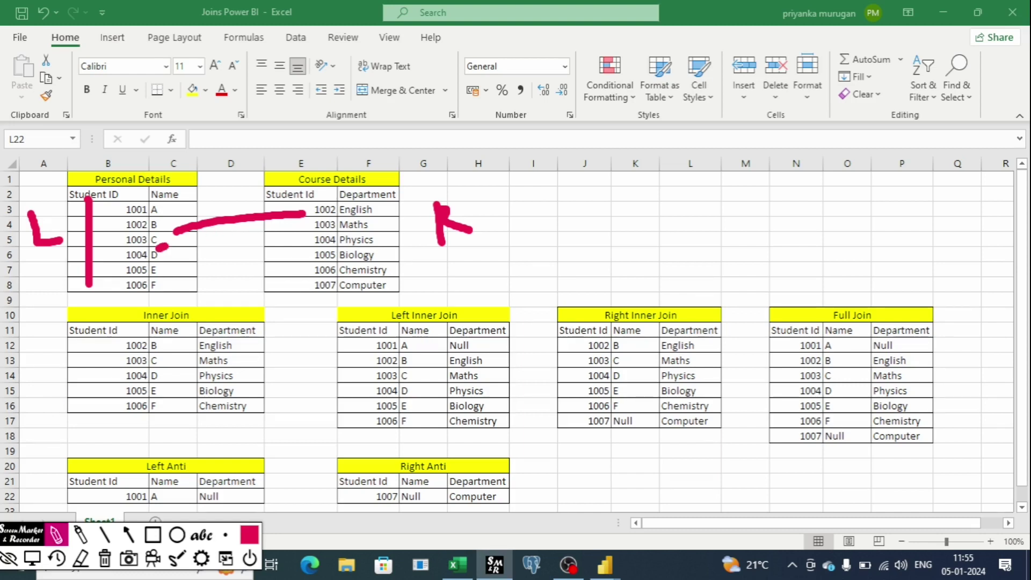
drag(157, 248, 311, 230)
drag(177, 260, 323, 245)
drag(177, 271, 320, 255)
drag(192, 290, 337, 265)
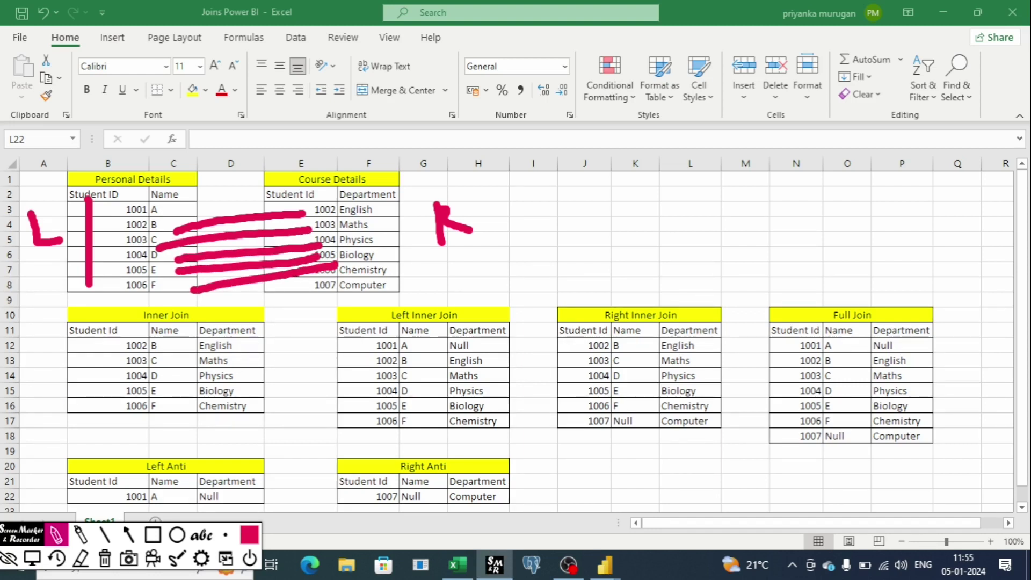
mouse_move(298, 305)
mouse_down()
mouse_move(403, 292)
mouse_move(396, 276)
mouse_move(354, 271)
mouse_move(300, 304)
mouse_up()
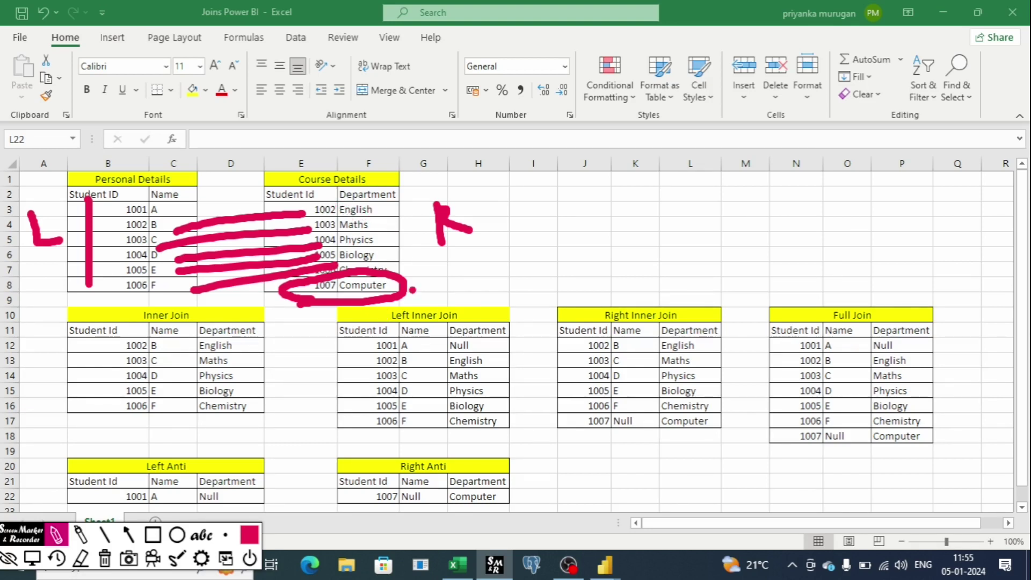
- Draw an arrow from the Null value and strokes over the first three rows of Left Inner Join, and clear the drawings
mouse_move(480, 343)
mouse_down()
mouse_move(539, 342)
mouse_move(529, 353)
mouse_up()
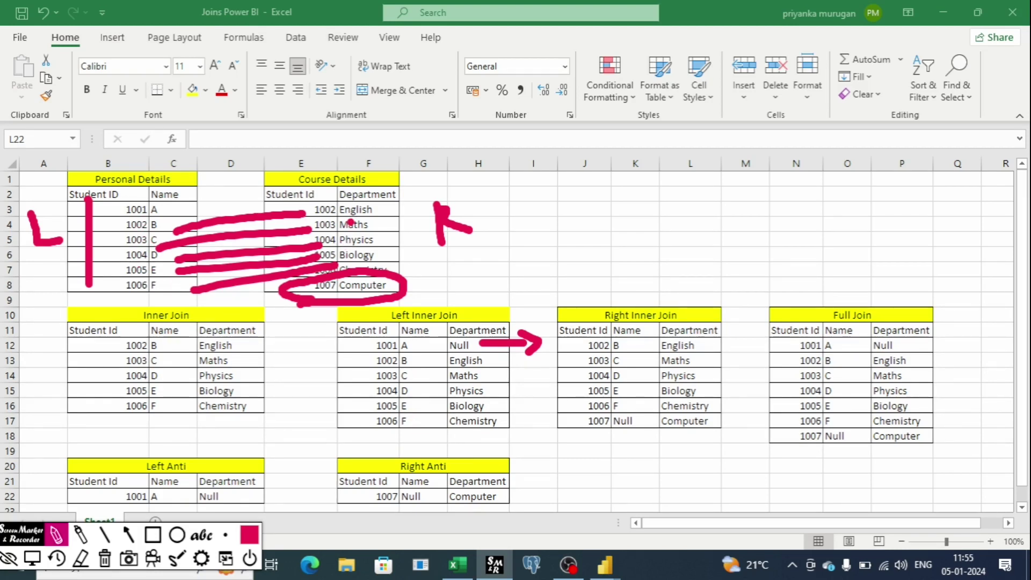
click(345, 359)
drag(342, 359, 486, 357)
drag(342, 378, 495, 381)
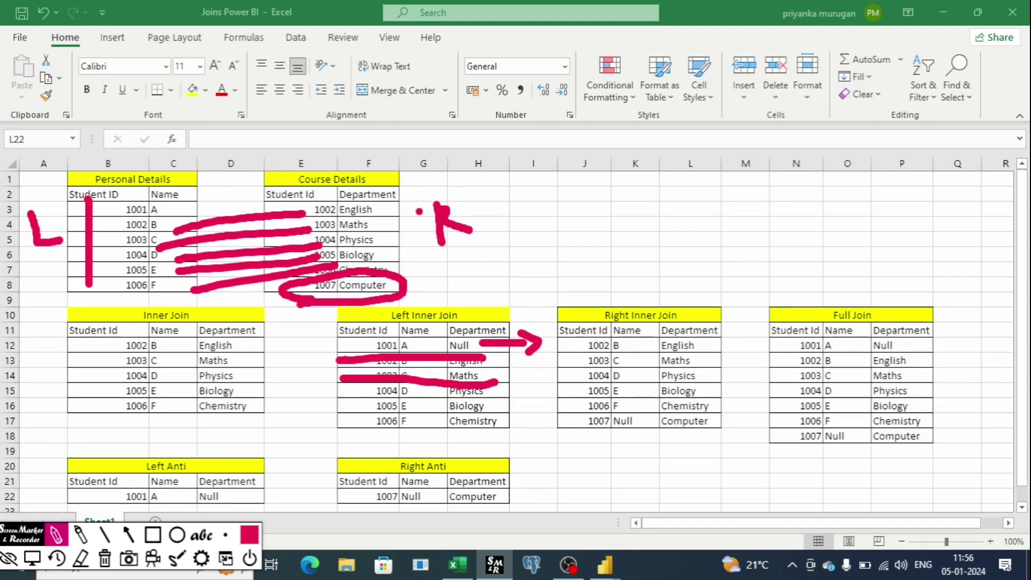
drag(352, 346, 508, 344)
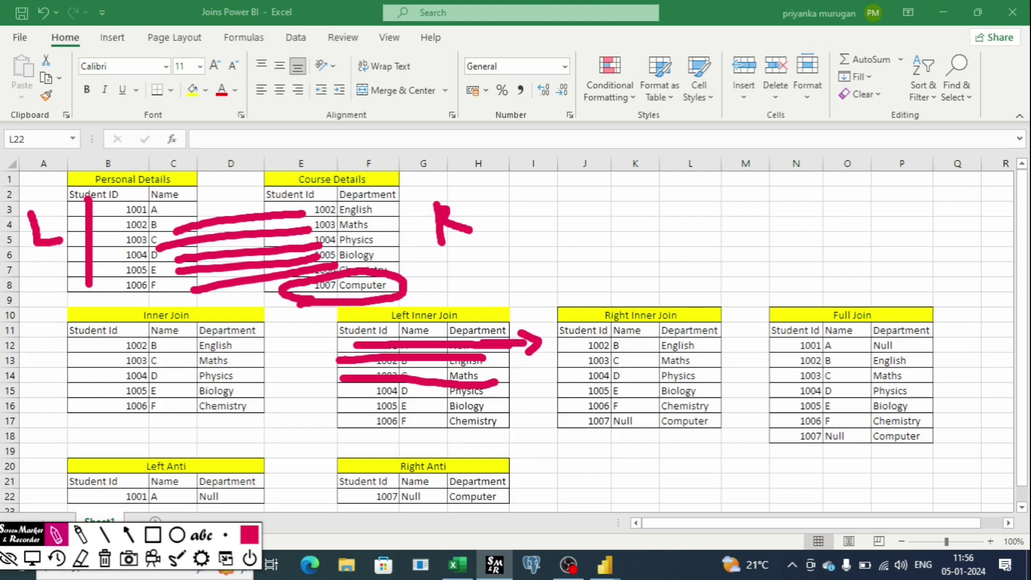
key(Delete)
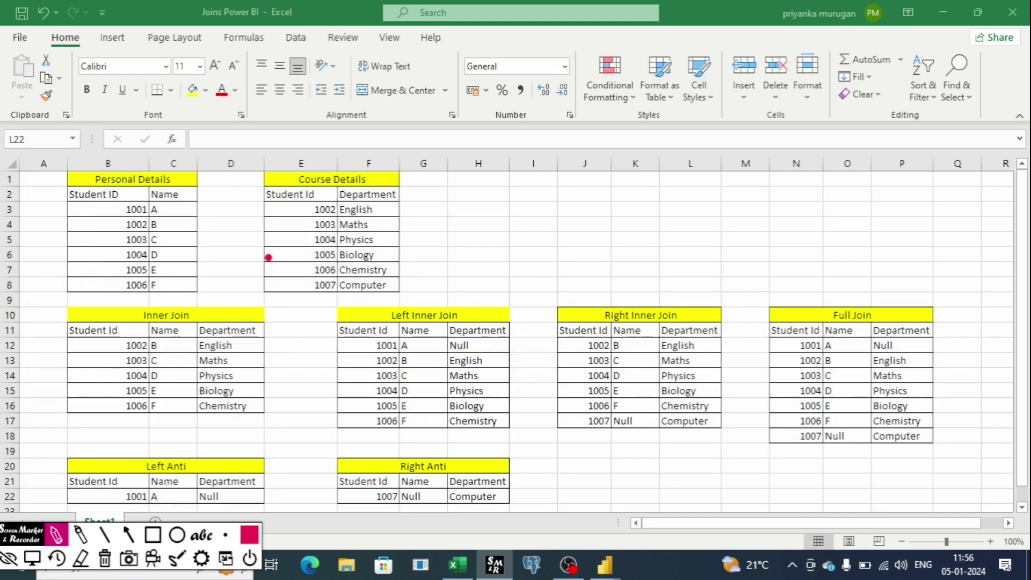
- Label Personal Details L and Course Details R, and draw arrows down the Course Details IDs and across to Personal Details
mouse_move(33, 209)
mouse_down()
mouse_move(45, 232)
mouse_move(71, 229)
mouse_up()
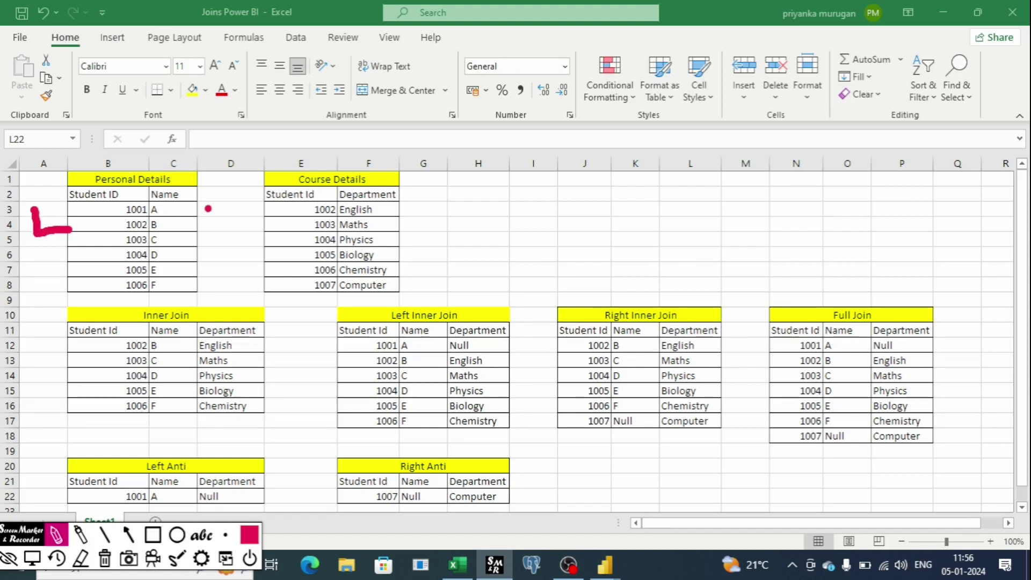
mouse_move(236, 203)
mouse_down()
mouse_move(239, 230)
mouse_move(243, 203)
mouse_move(255, 207)
mouse_move(240, 217)
mouse_move(264, 235)
mouse_up()
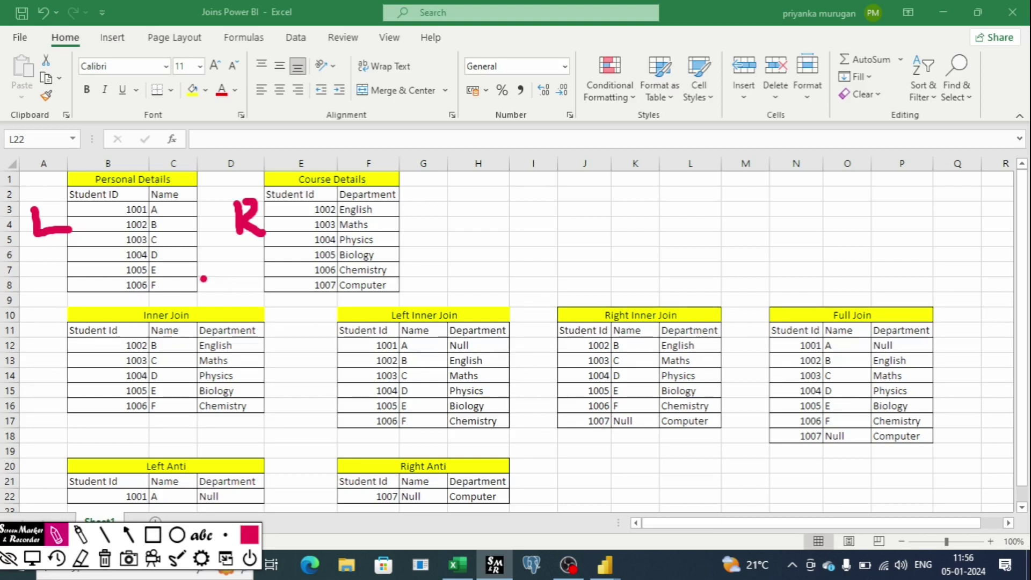
mouse_move(237, 292)
mouse_down()
mouse_move(161, 278)
mouse_move(161, 267)
mouse_move(174, 294)
mouse_move(192, 266)
mouse_move(178, 294)
mouse_up()
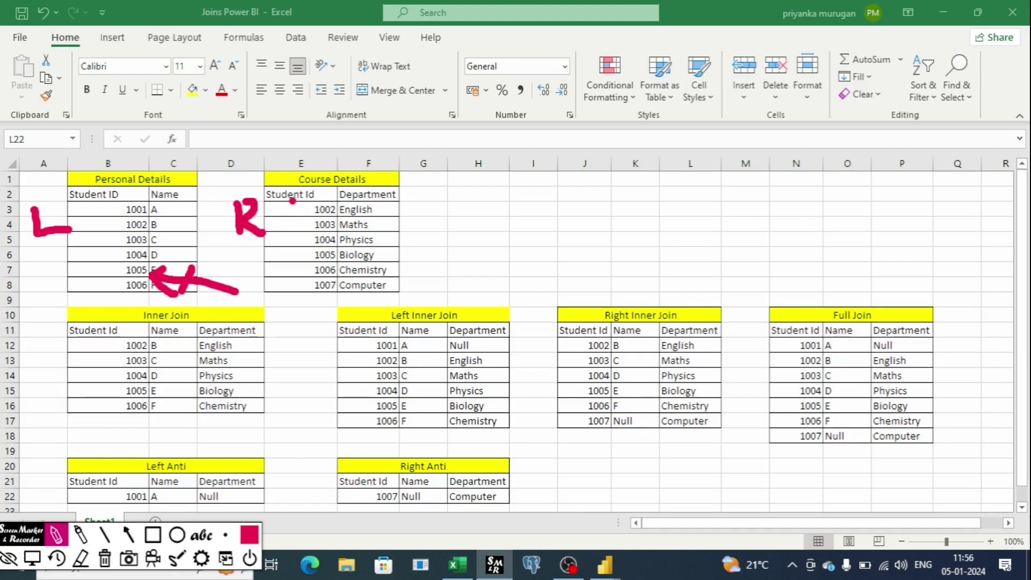
drag(285, 162, 274, 278)
mouse_move(259, 247)
mouse_down()
mouse_move(277, 284)
mouse_move(298, 259)
mouse_up()
mouse_move(307, 216)
mouse_down()
mouse_move(153, 210)
mouse_move(161, 213)
mouse_up()
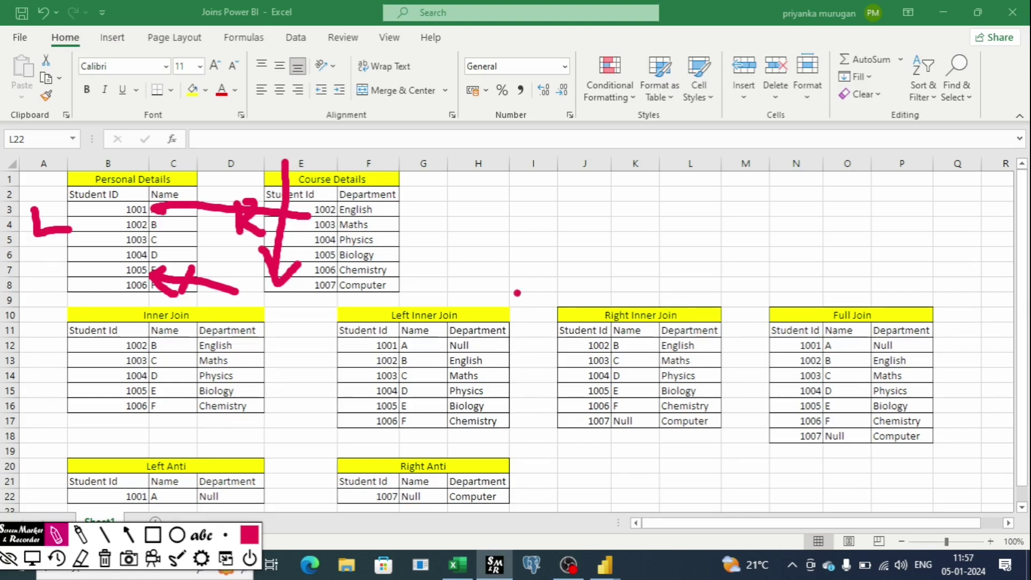
- Strike through the matching rows of Right Inner Join and circle its Null name, and clear the drawings
mouse_move(569, 348)
mouse_down()
mouse_move(712, 346)
mouse_move(662, 364)
mouse_move(699, 365)
mouse_up()
drag(573, 383, 698, 385)
mouse_move(577, 391)
mouse_down()
mouse_move(683, 395)
mouse_move(602, 424)
mouse_move(656, 439)
mouse_move(658, 417)
mouse_up()
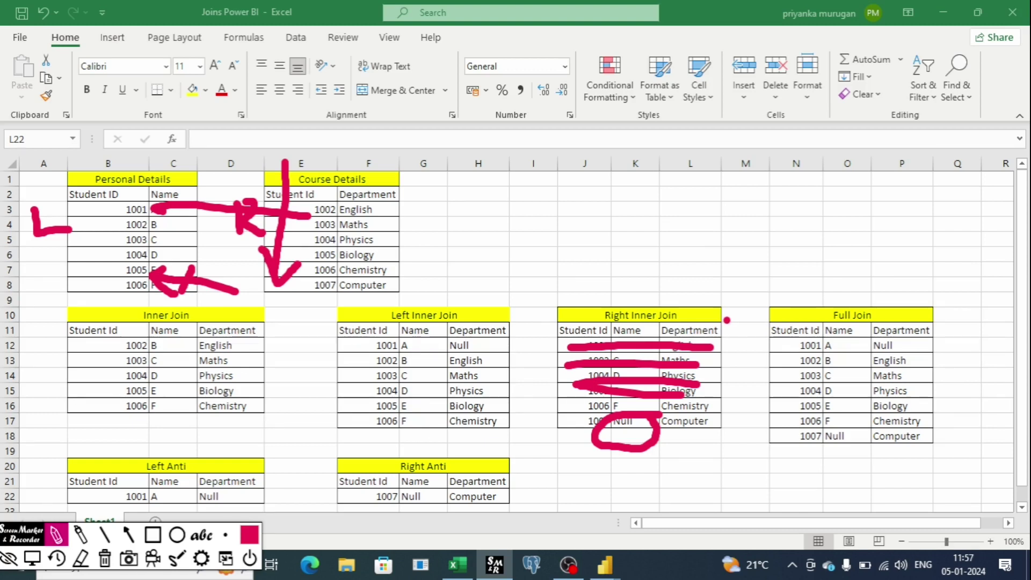
key(Delete)
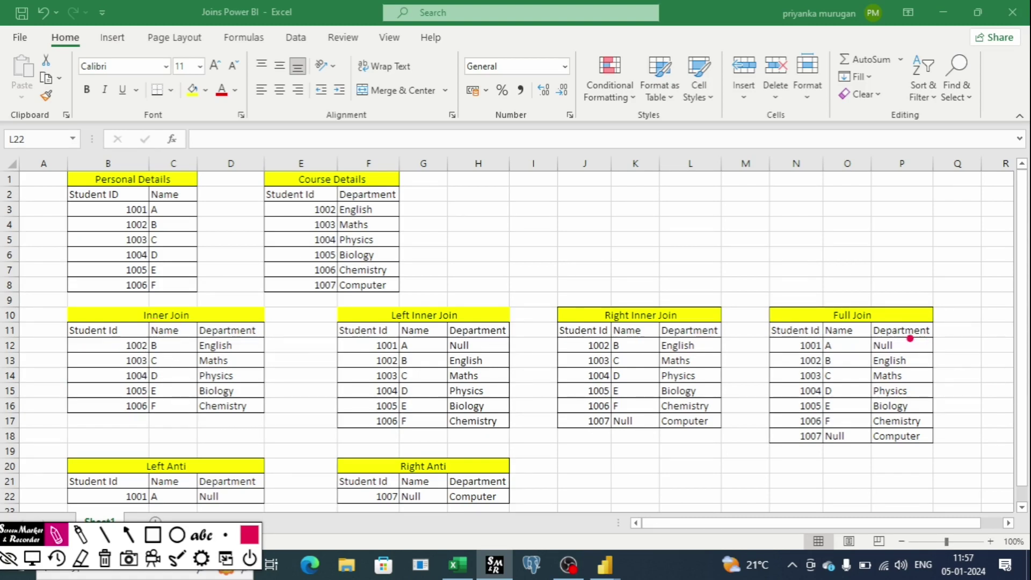
- Annotate the Full Join example by linking matching student IDs and circling the Null department of student 1001, and clear the drawings
drag(743, 280, 733, 429)
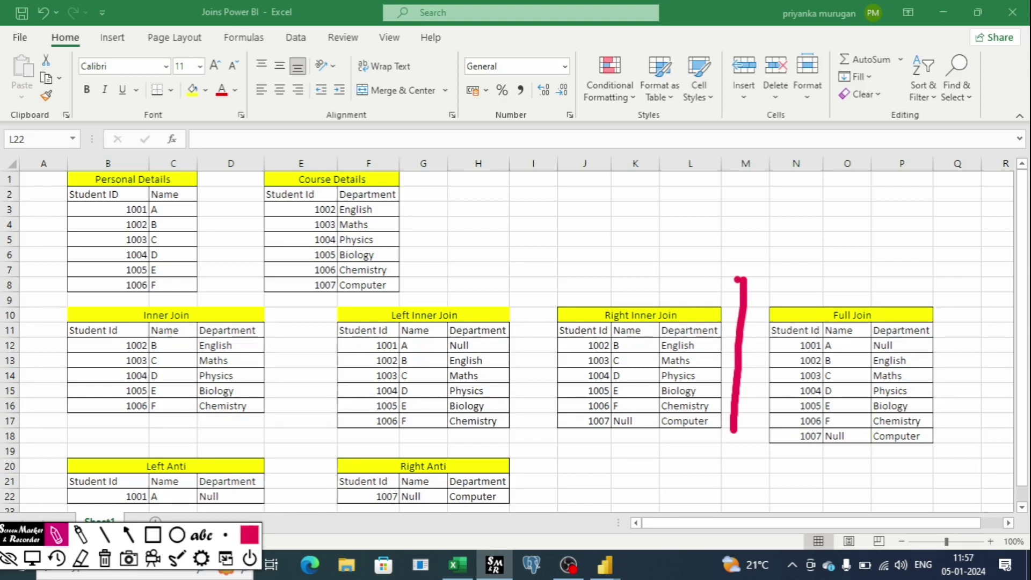
mouse_move(123, 204)
mouse_down()
mouse_move(114, 284)
mouse_move(100, 269)
mouse_move(116, 295)
mouse_up()
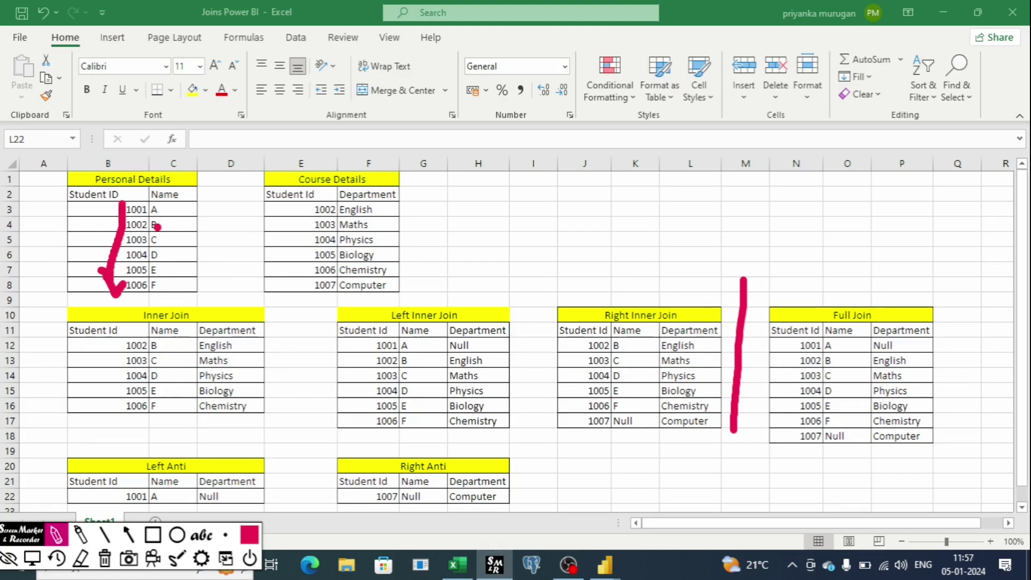
drag(157, 227, 306, 220)
mouse_move(231, 242)
mouse_down()
mouse_move(351, 239)
mouse_move(258, 246)
mouse_up()
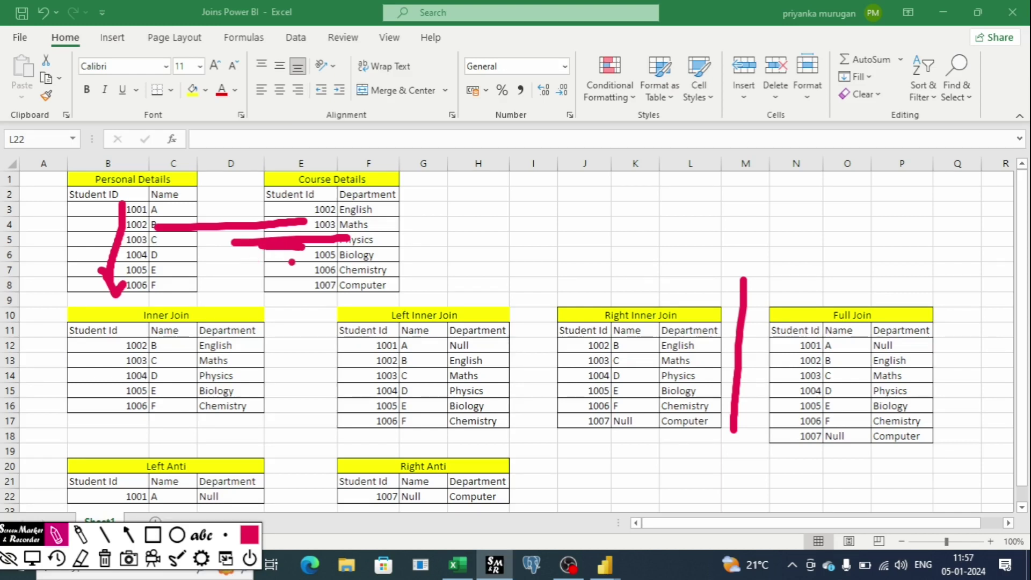
drag(185, 290, 333, 273)
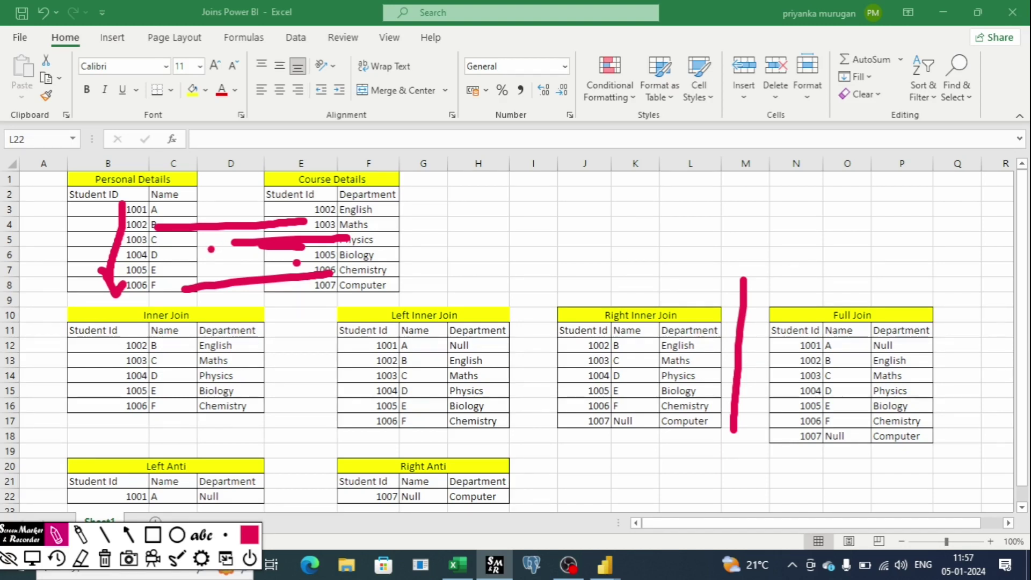
mouse_move(762, 357)
mouse_down()
mouse_move(933, 358)
mouse_move(900, 327)
mouse_move(859, 341)
mouse_move(917, 351)
mouse_move(915, 327)
mouse_up()
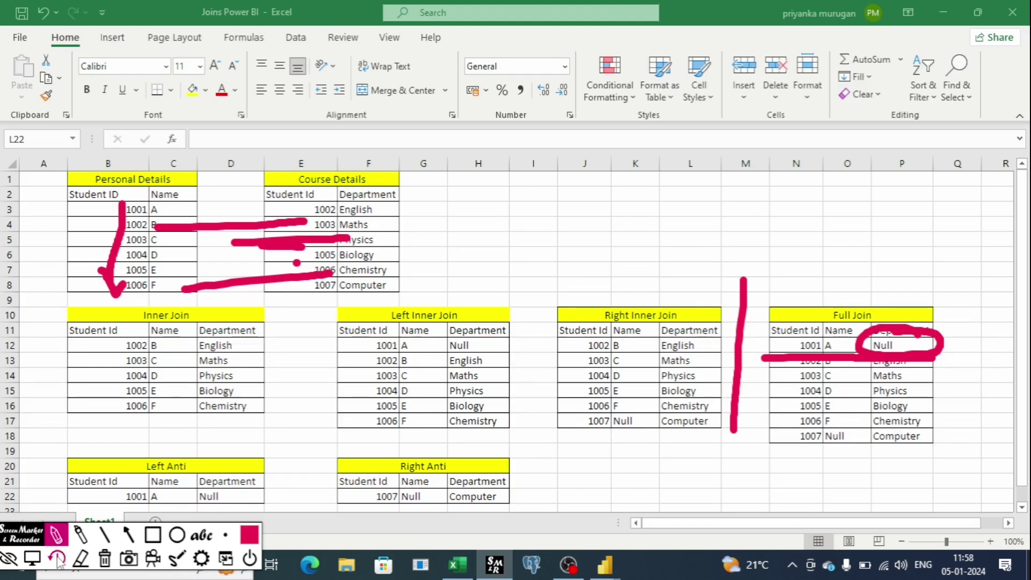
click(104, 558)
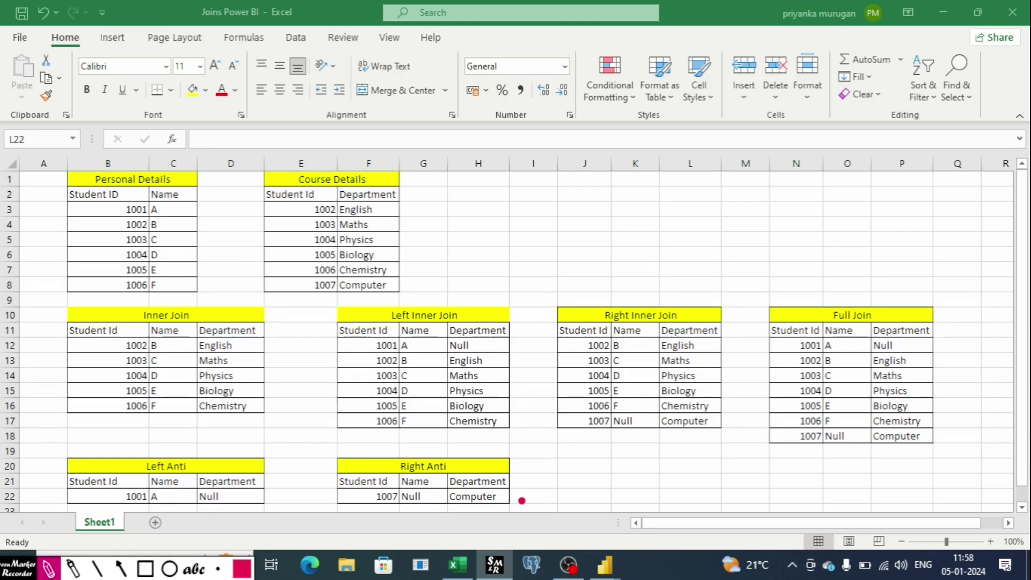
- Leave drawing mode and, in Power Query Editor's Merge dialog, set the join kind to Right Outer (all from second, matching from first)
drag(9, 569, 25, 504)
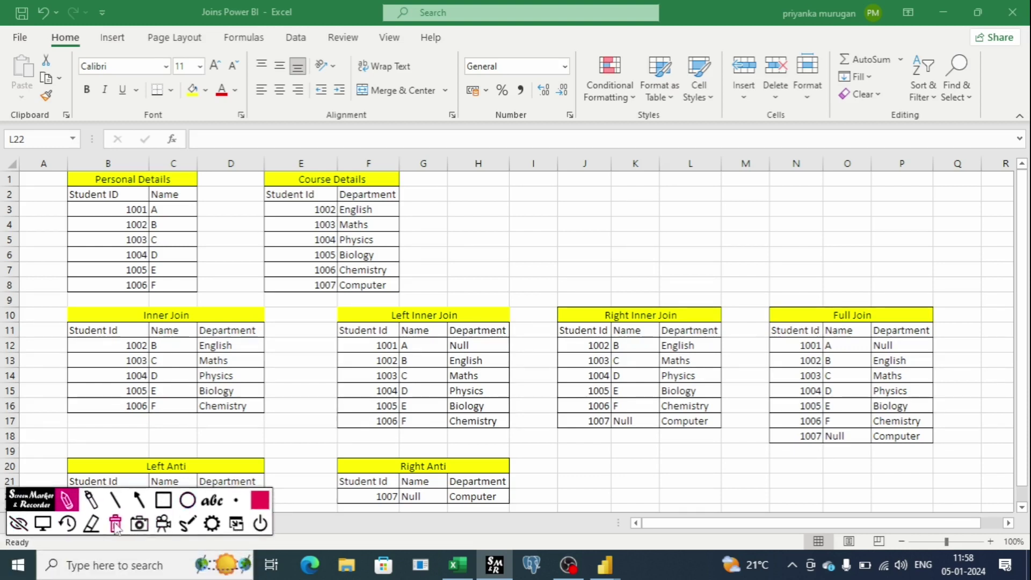
click(42, 523)
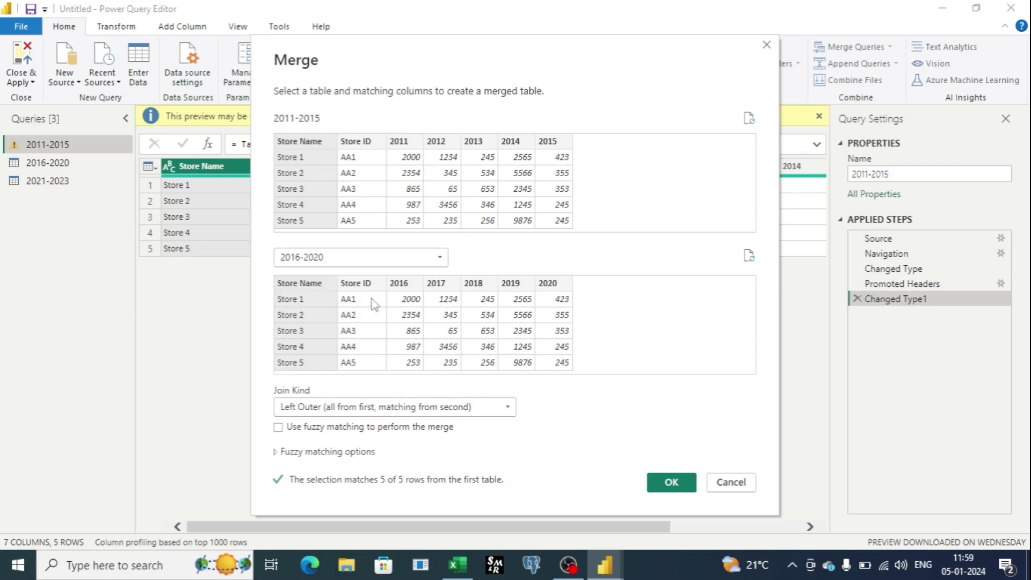
click(507, 408)
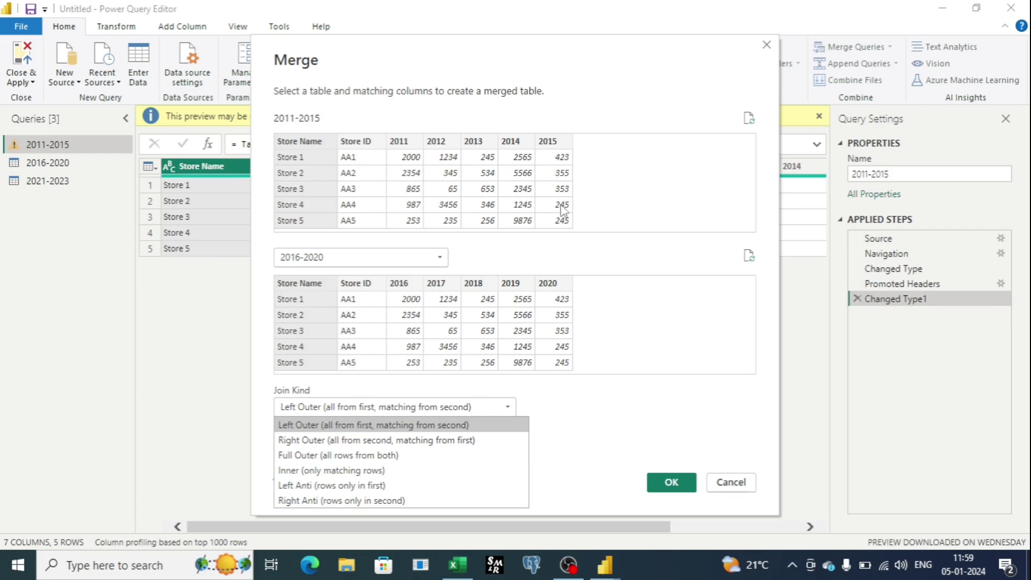
key(Down)
key(Down)
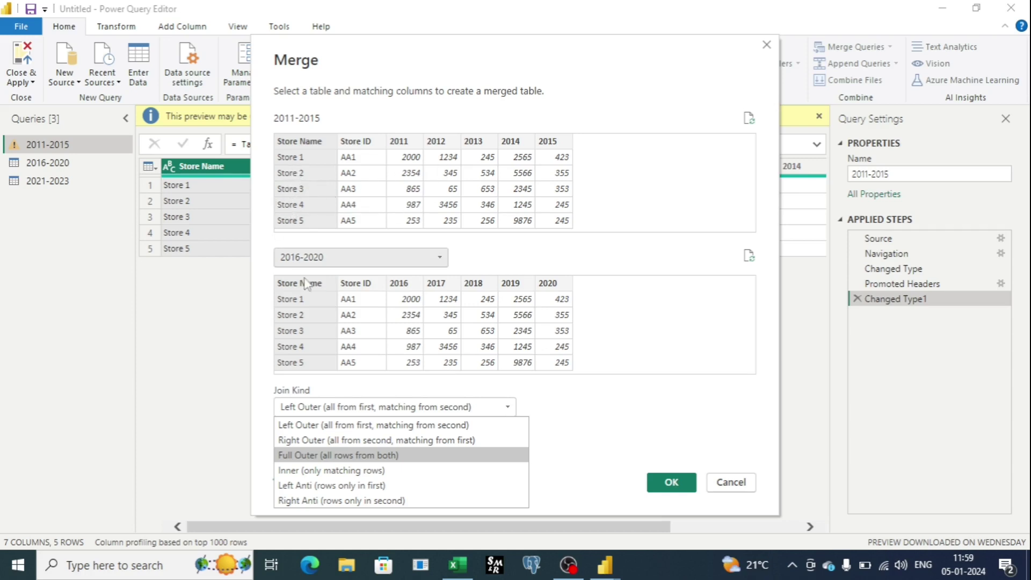
key(Escape)
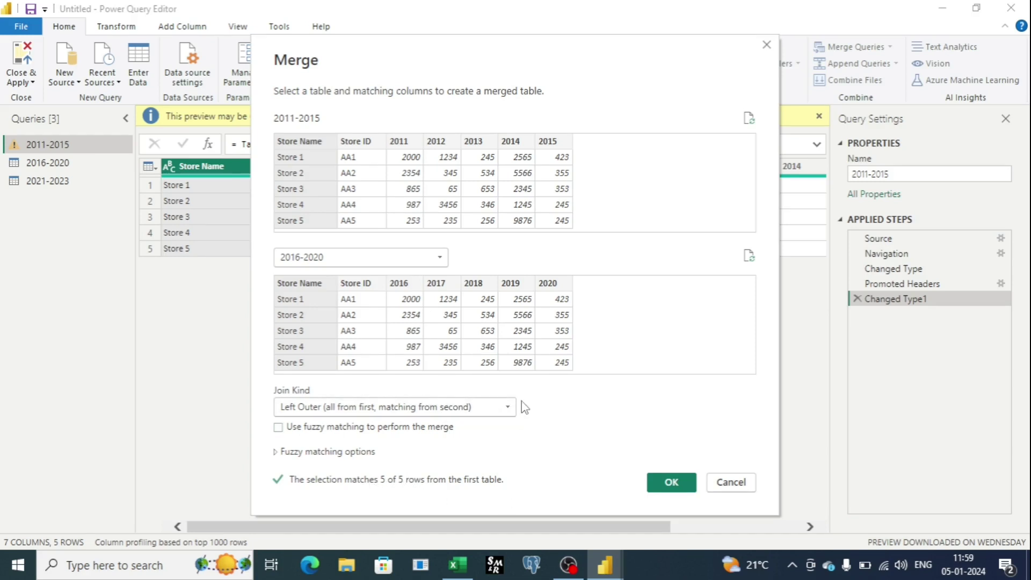
click(505, 410)
click(333, 445)
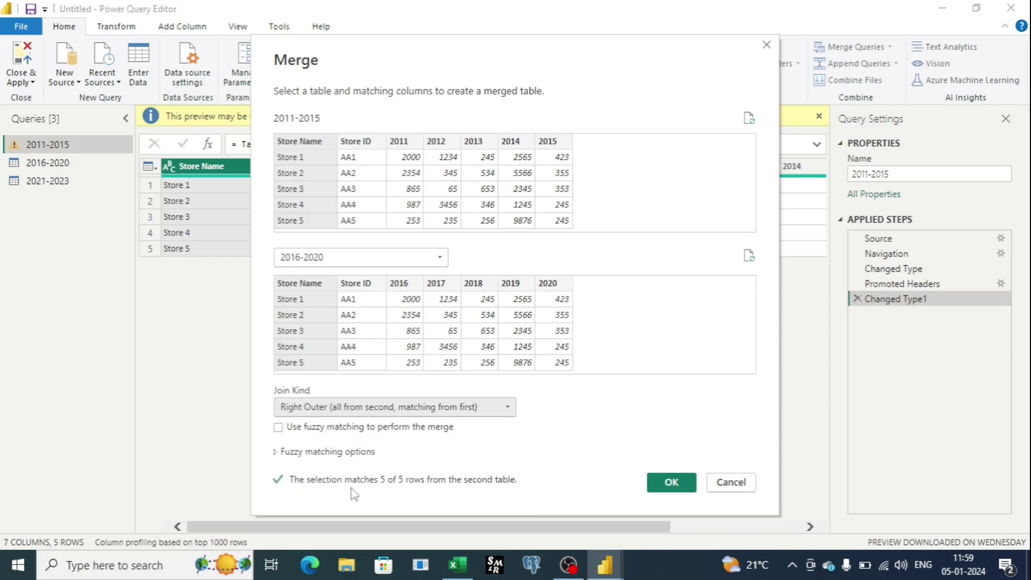
- Set the merge's join kind to Full Outer (all rows from both), and switch it to Inner (only matching rows)
click(506, 406)
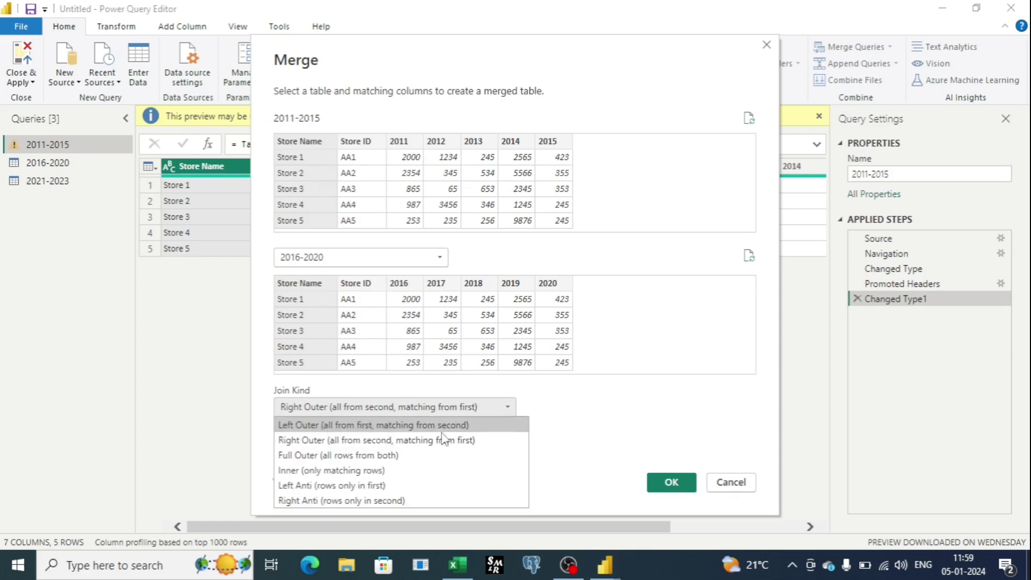
click(402, 452)
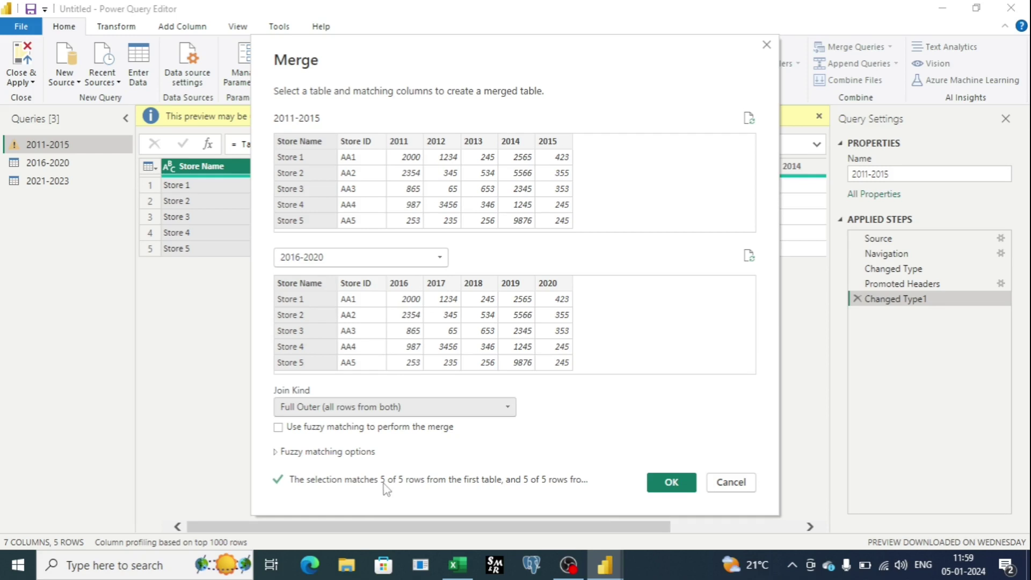
click(507, 408)
click(428, 466)
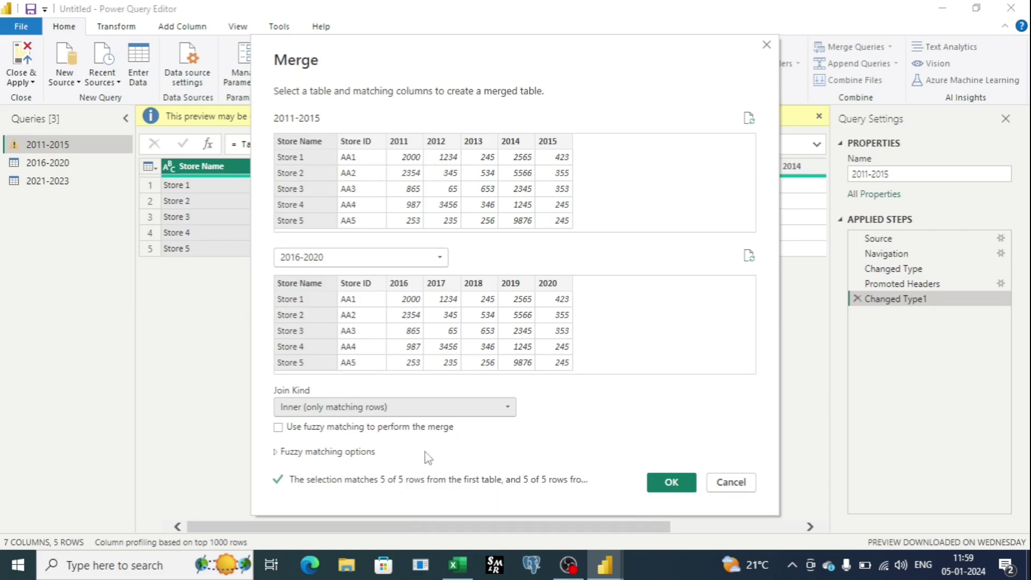
- Keep Inner (only matching rows) as the join kind, apply the merge to 2011-2015, and view the added 2016-2020 column
click(507, 407)
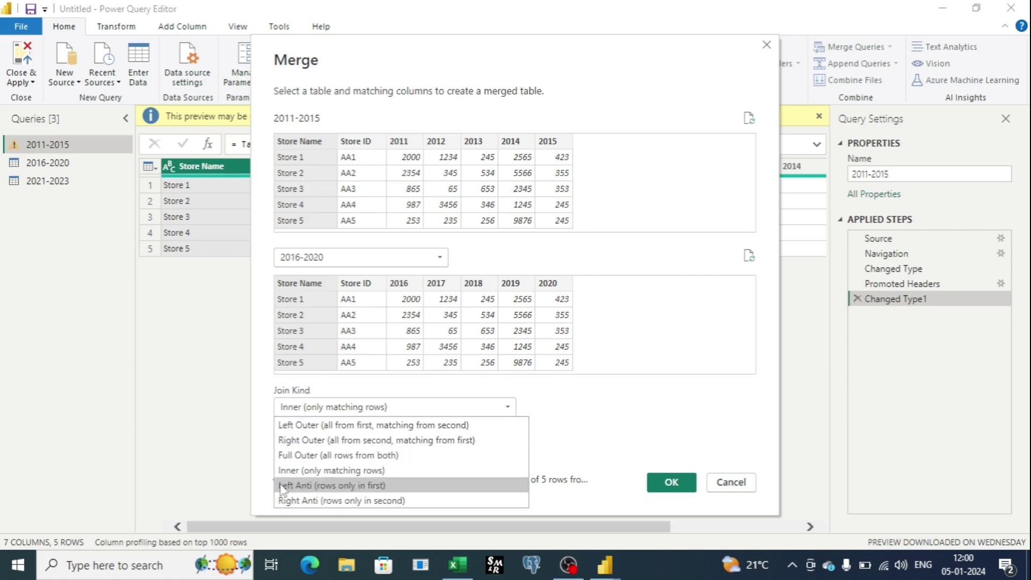
click(289, 471)
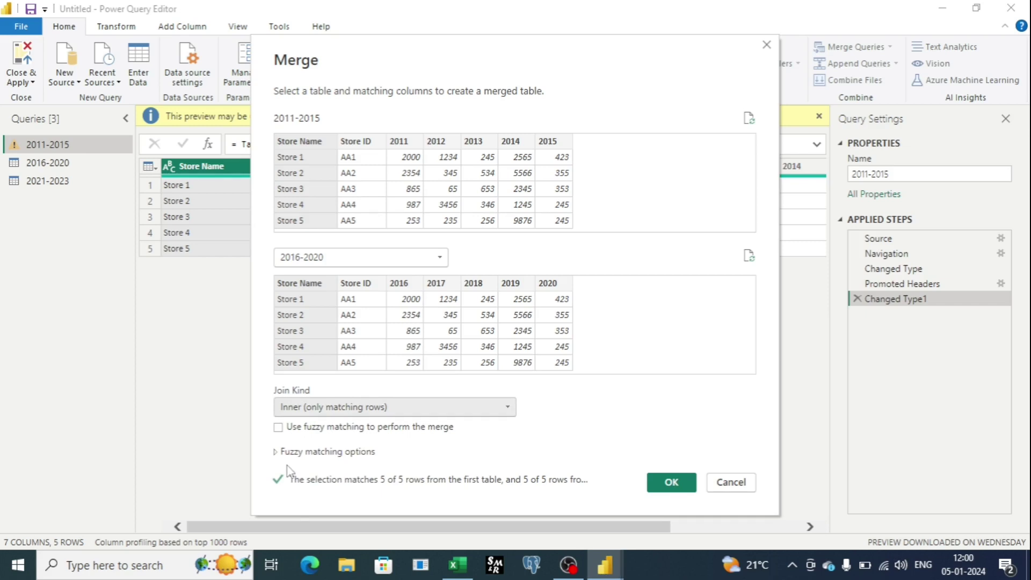
click(685, 486)
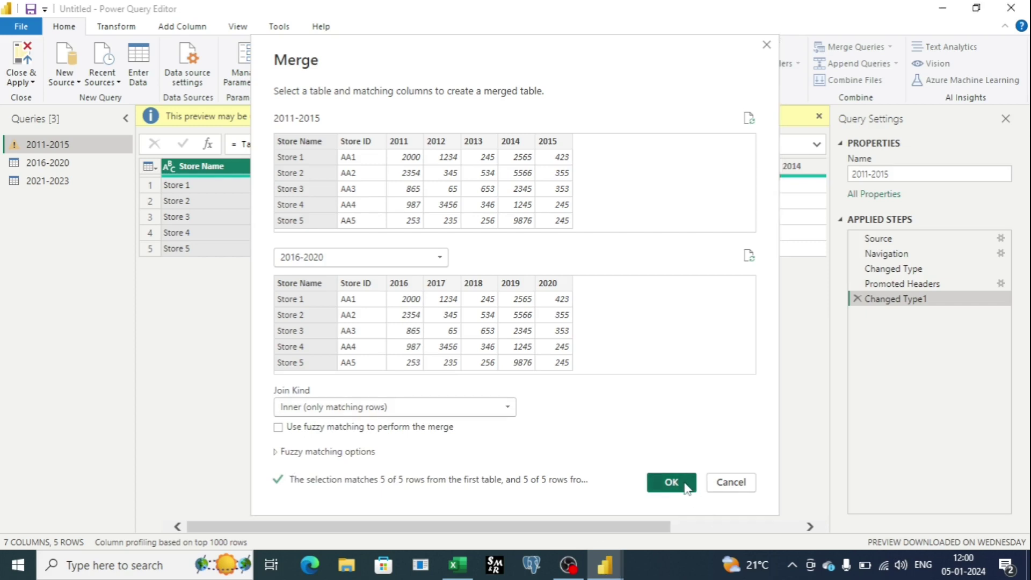
click(631, 530)
drag(631, 531, 810, 171)
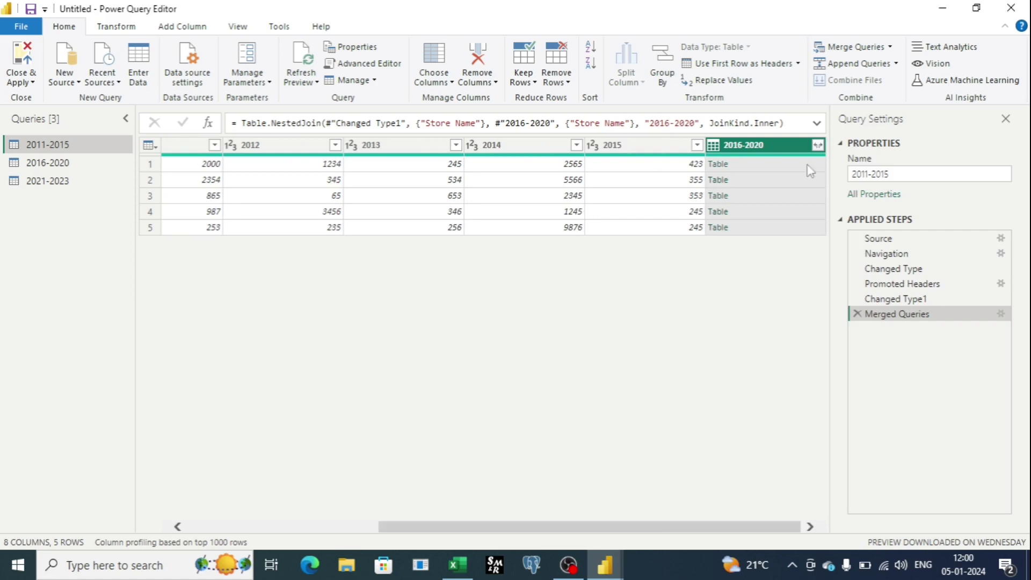
- Review the merge command variants and delete the Merged Queries applied step from the 2011-2015 query
click(890, 47)
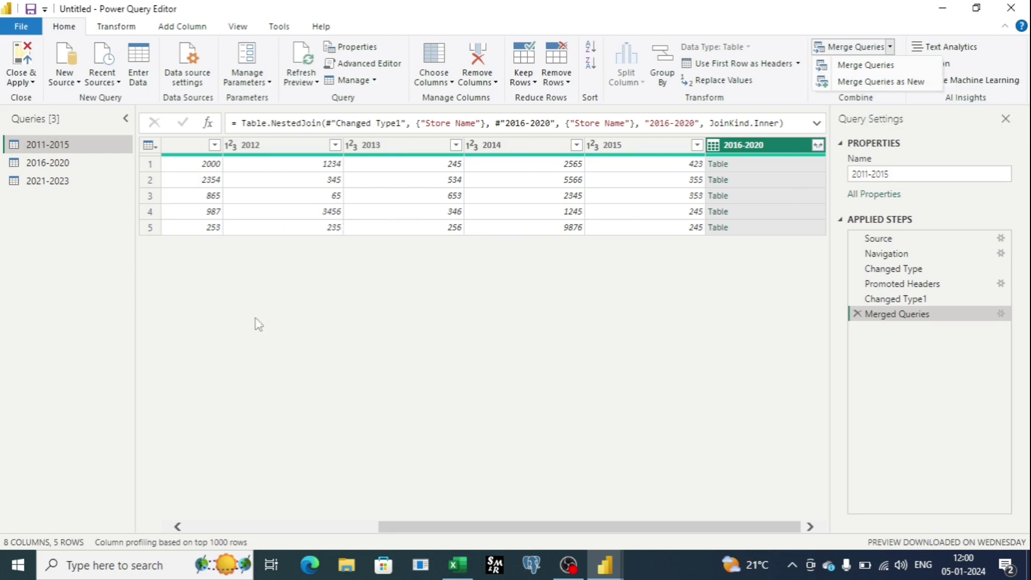
click(858, 318)
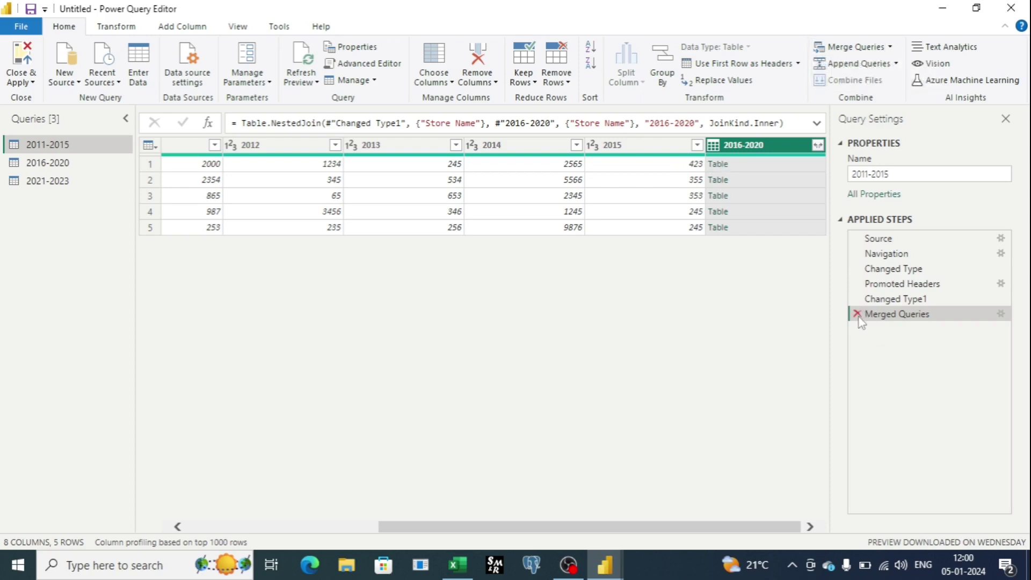
click(857, 314)
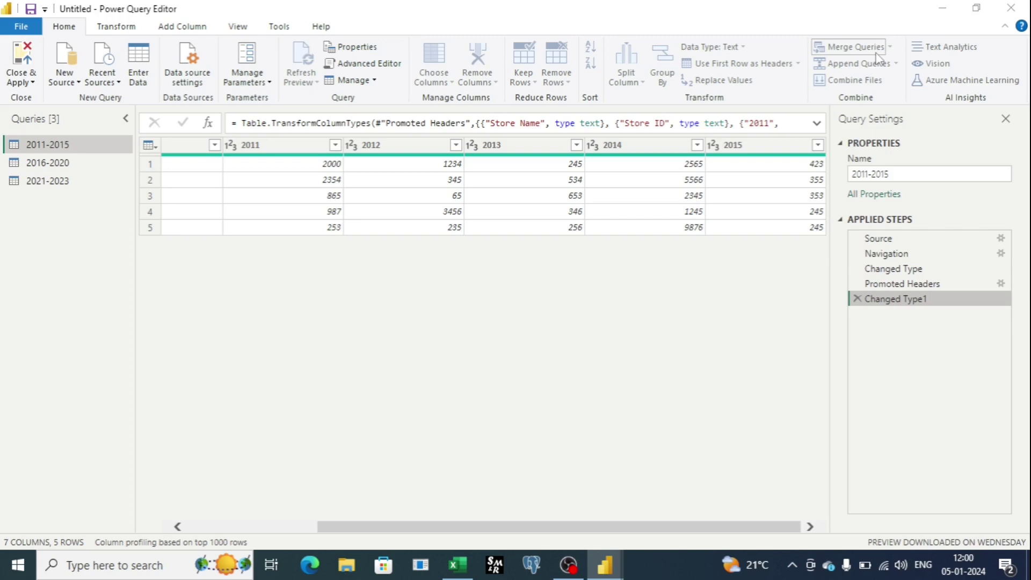
- Merge 2011-2015 with 2016-2020 as a new query, matching on Store Name with an Inner join, and dismiss the preview notice
click(354, 259)
click(350, 297)
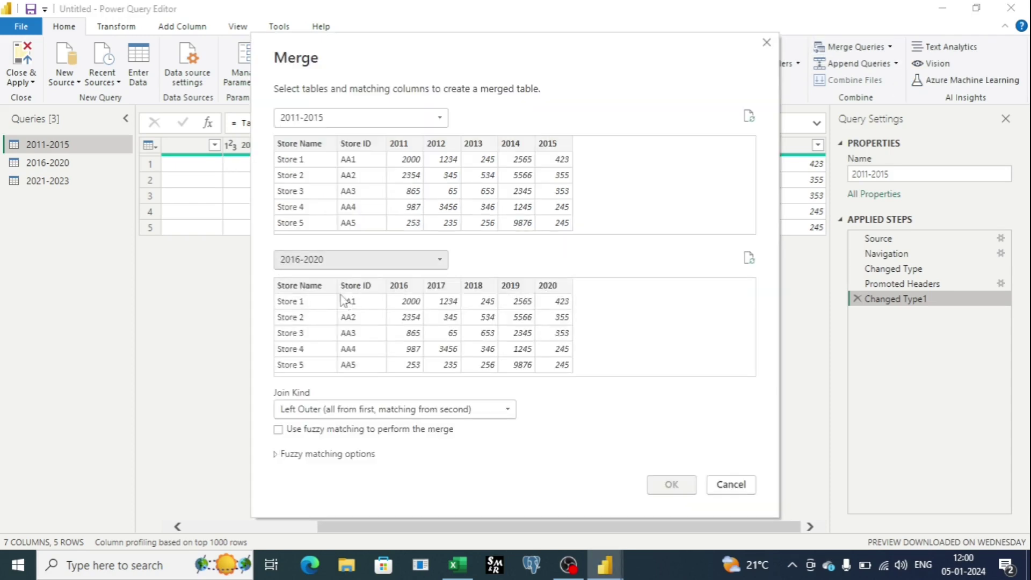
click(311, 212)
click(302, 314)
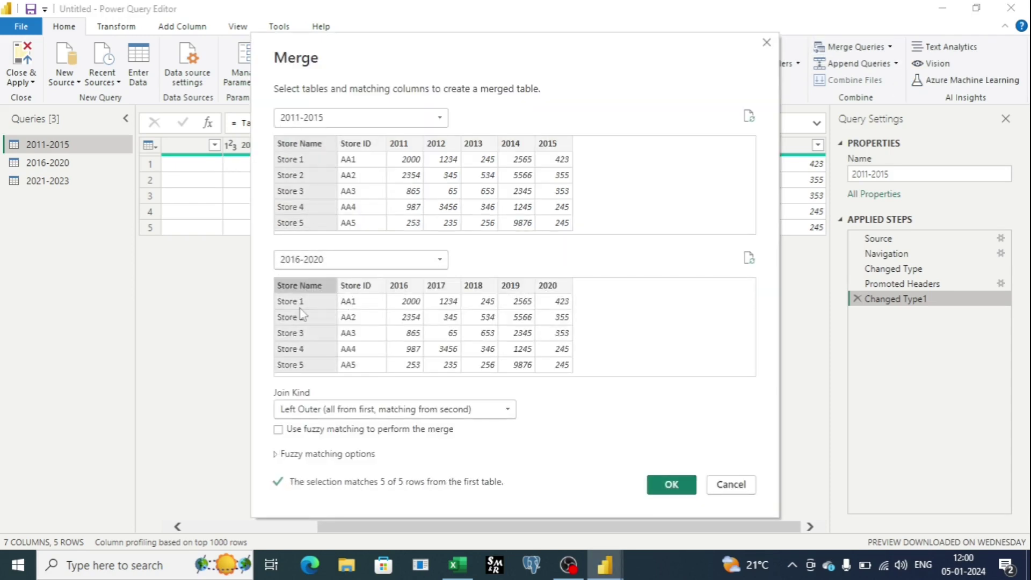
click(508, 409)
click(363, 470)
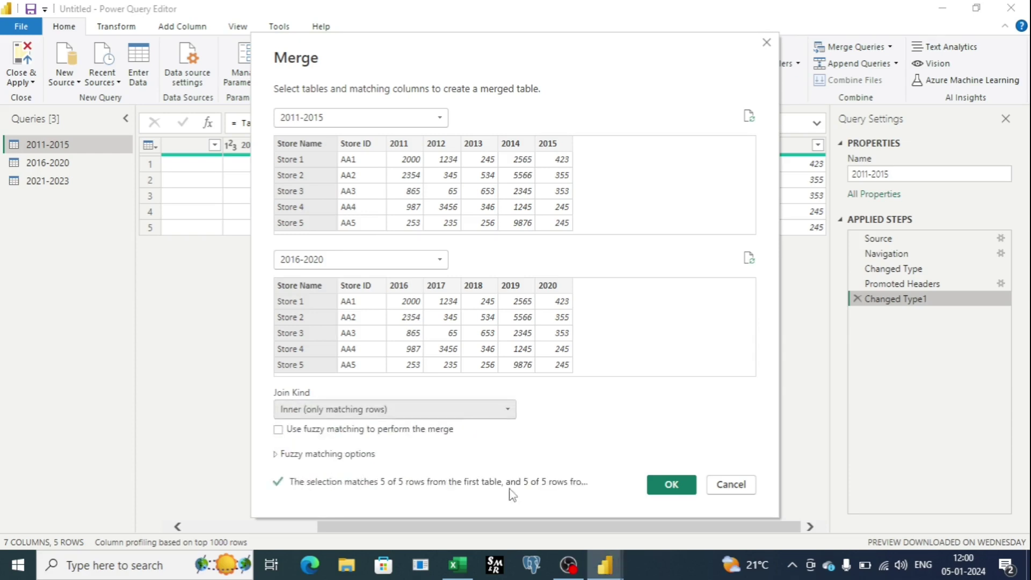
click(671, 484)
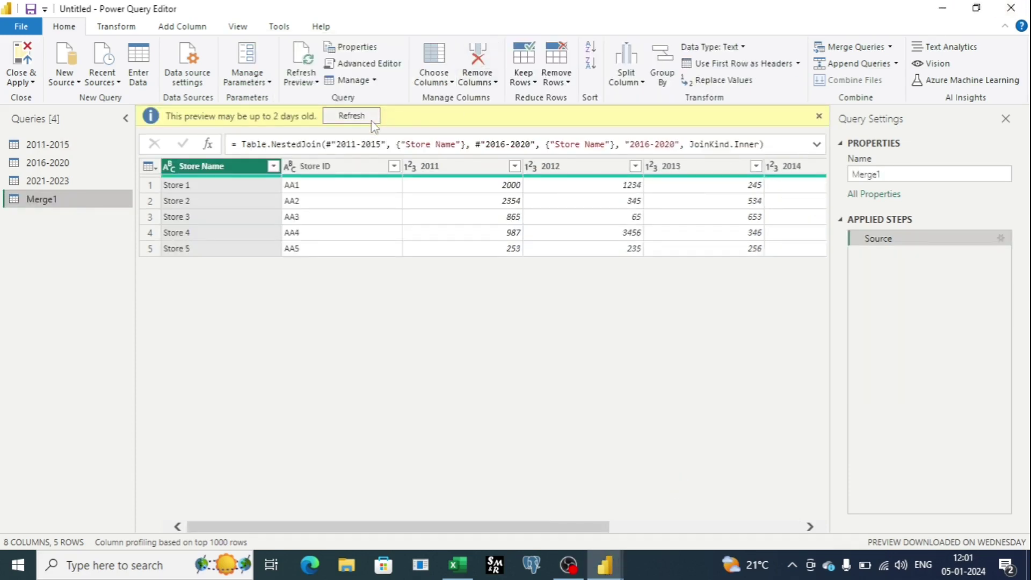
click(819, 116)
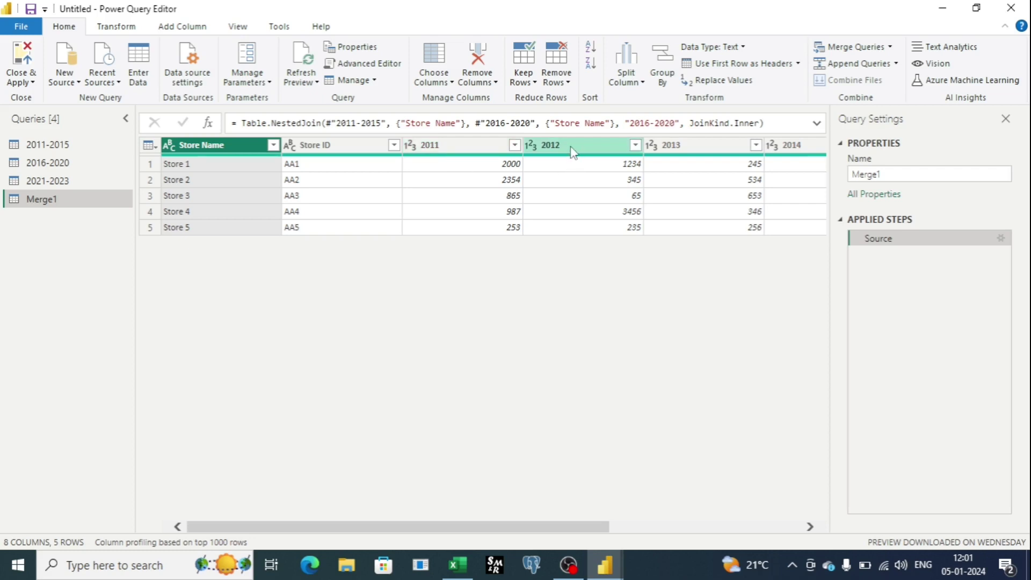
- Expand the 2016-2020 column of Merge1 without Store Name and Store ID, keeping the original column name as prefix
drag(585, 527, 774, 526)
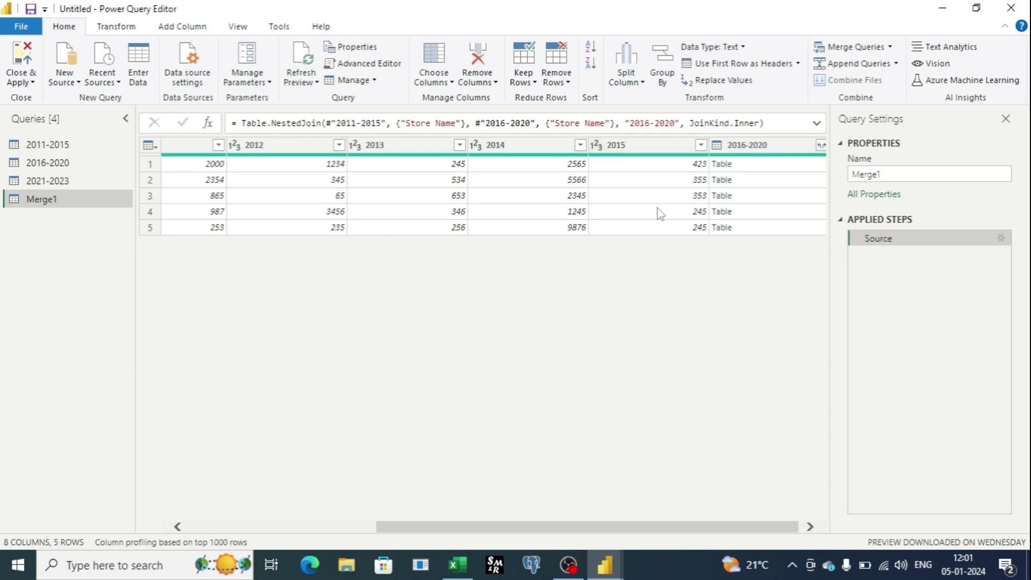
drag(778, 529, 783, 528)
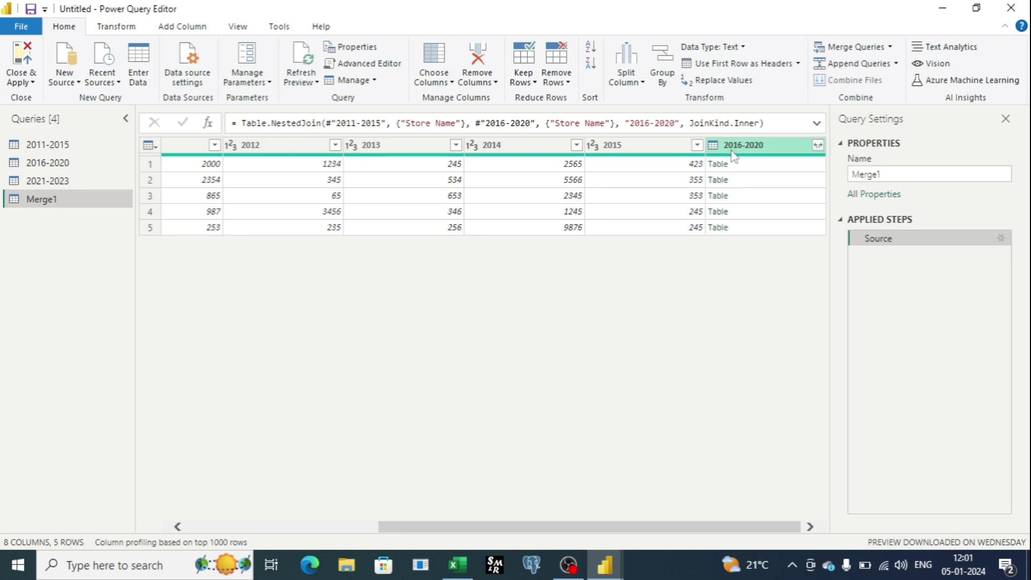
click(817, 147)
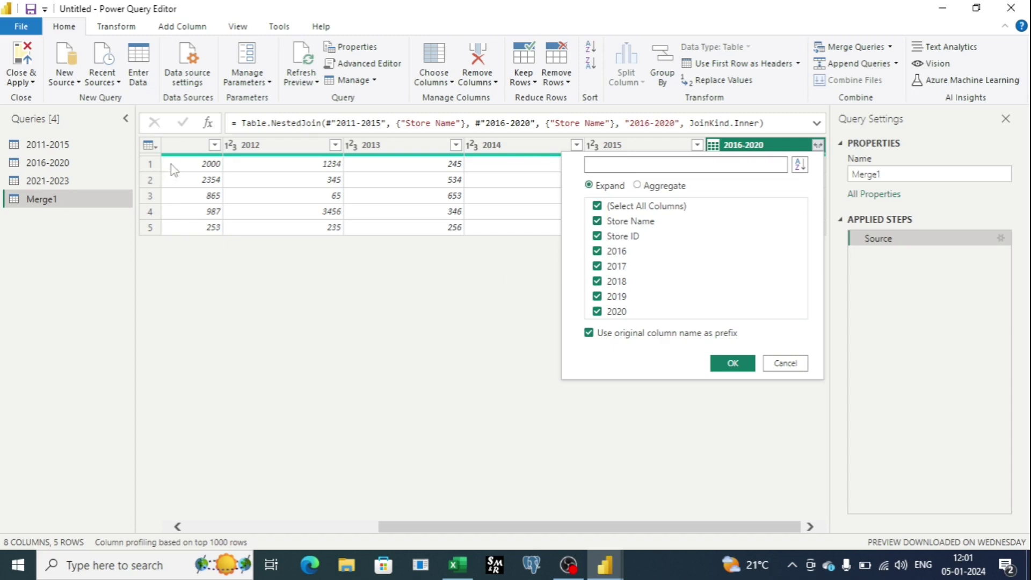
click(597, 221)
click(596, 237)
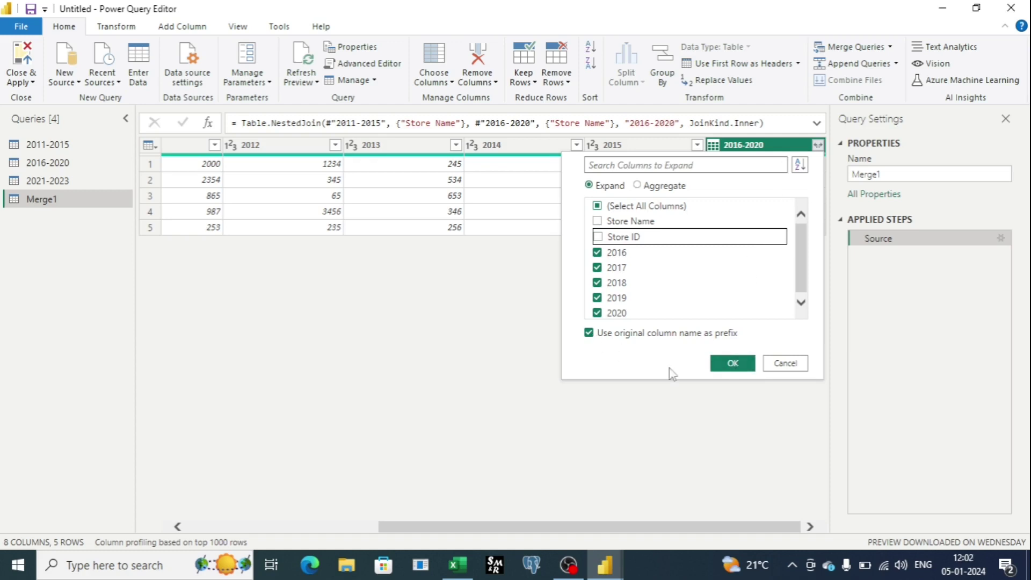
click(732, 363)
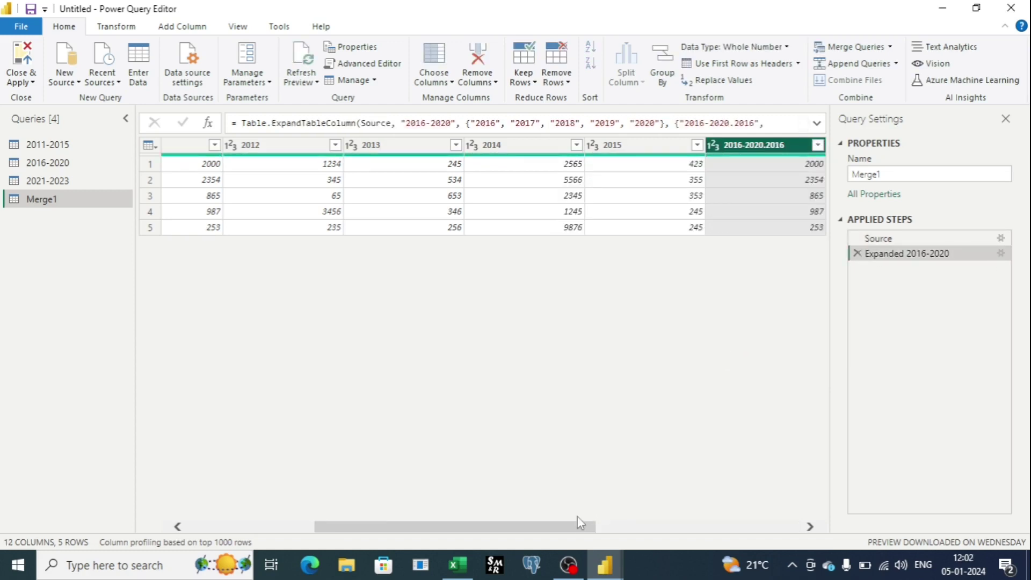
- Inspect the prefixed year columns and delete the Expanded 2016-2020 applied step
drag(578, 521, 702, 524)
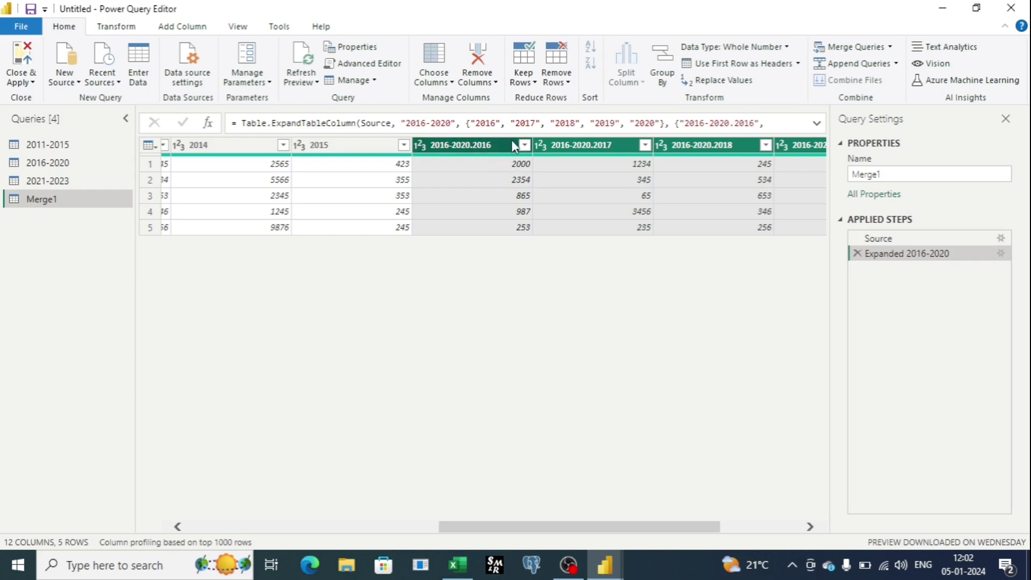
mouse_move(485, 161)
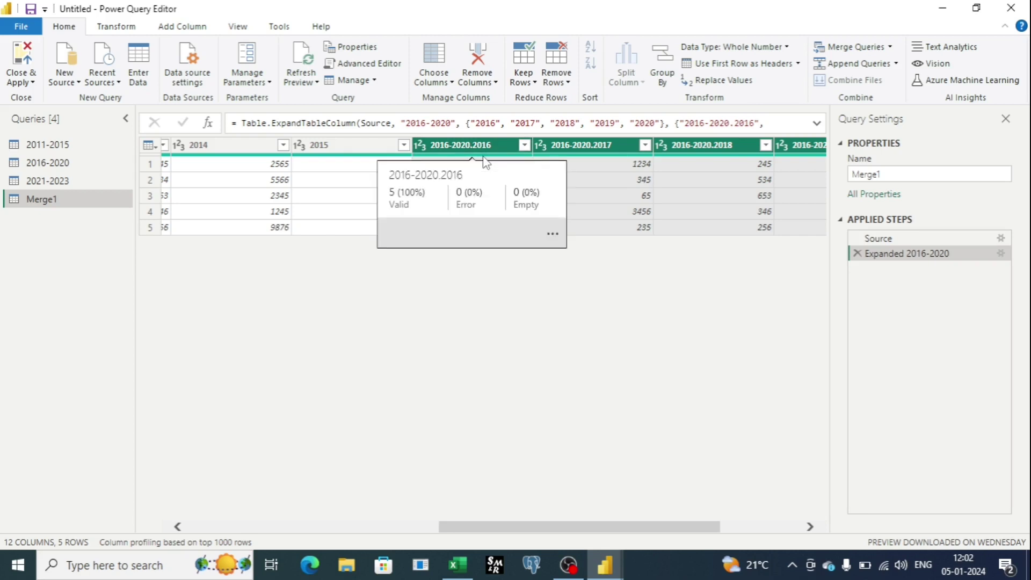
click(857, 253)
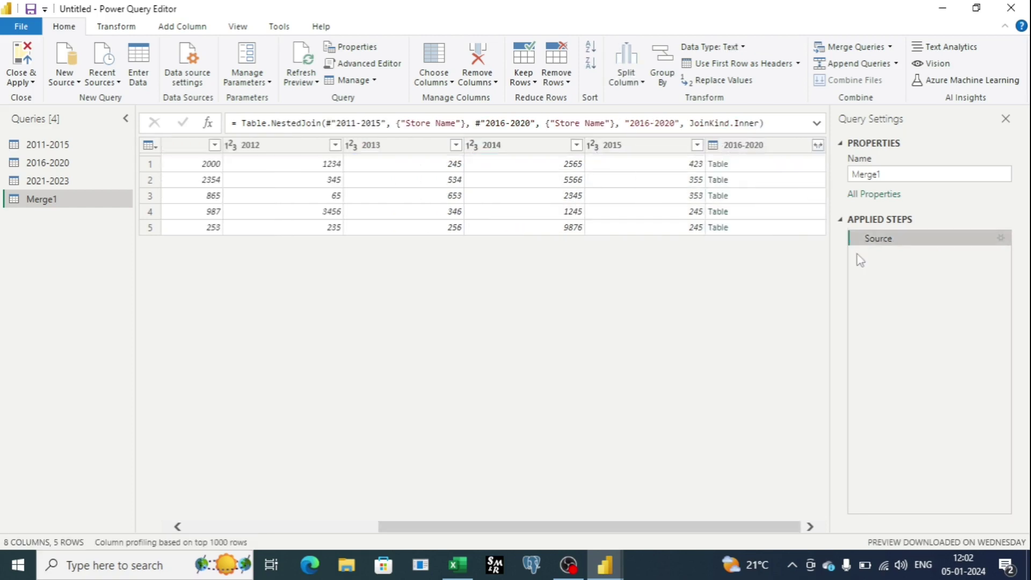
- Expand the 2016-2020 column to the years 2016 to 2020 only, without Store Name, Store ID or the column name prefix
click(818, 144)
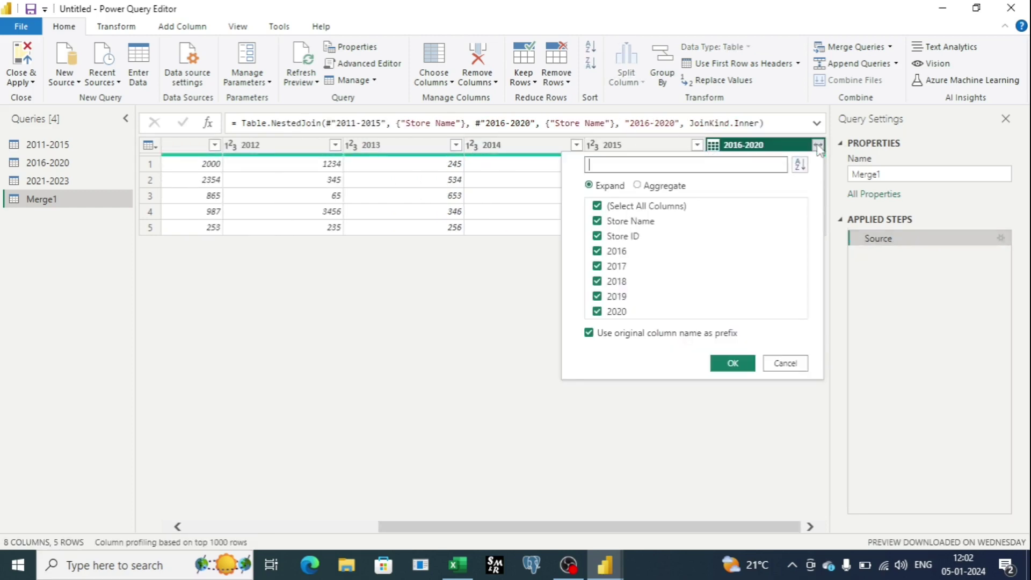
click(597, 221)
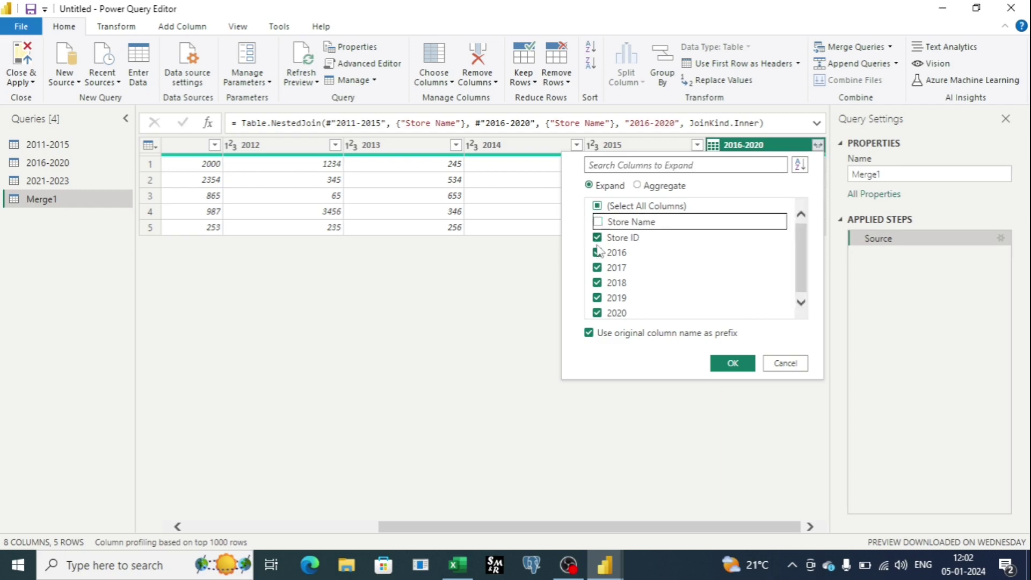
click(597, 238)
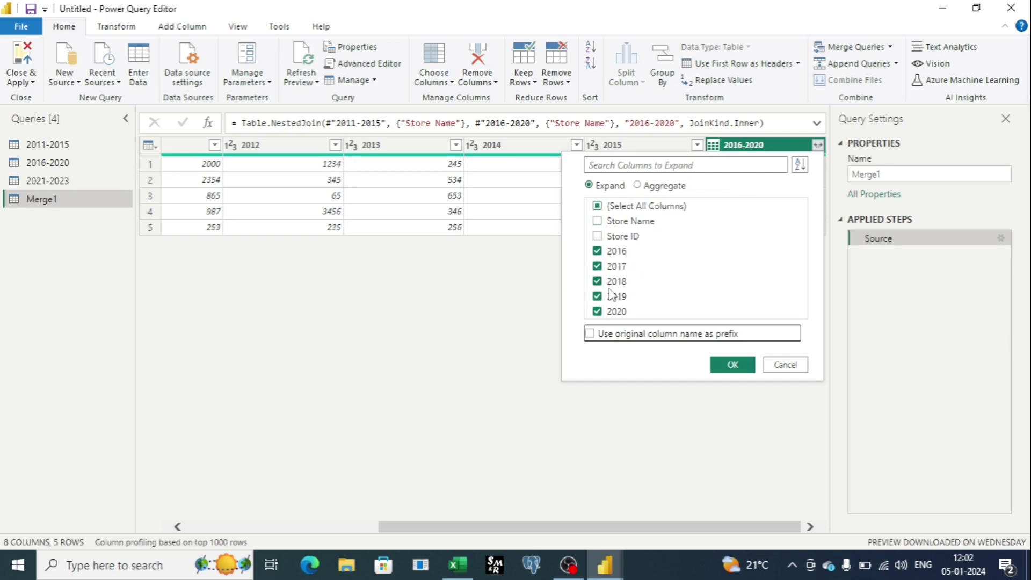
click(731, 365)
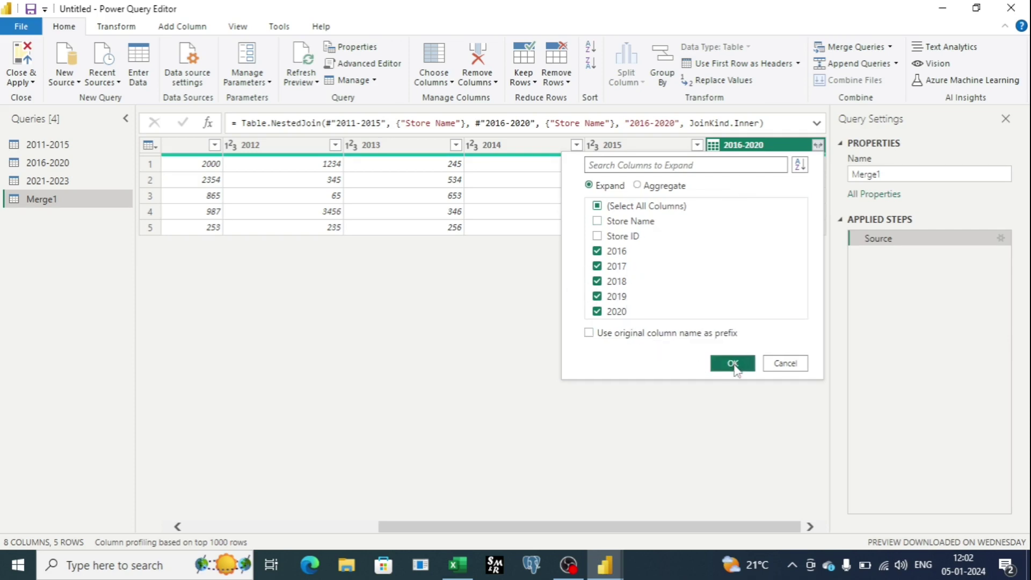
drag(536, 526, 753, 531)
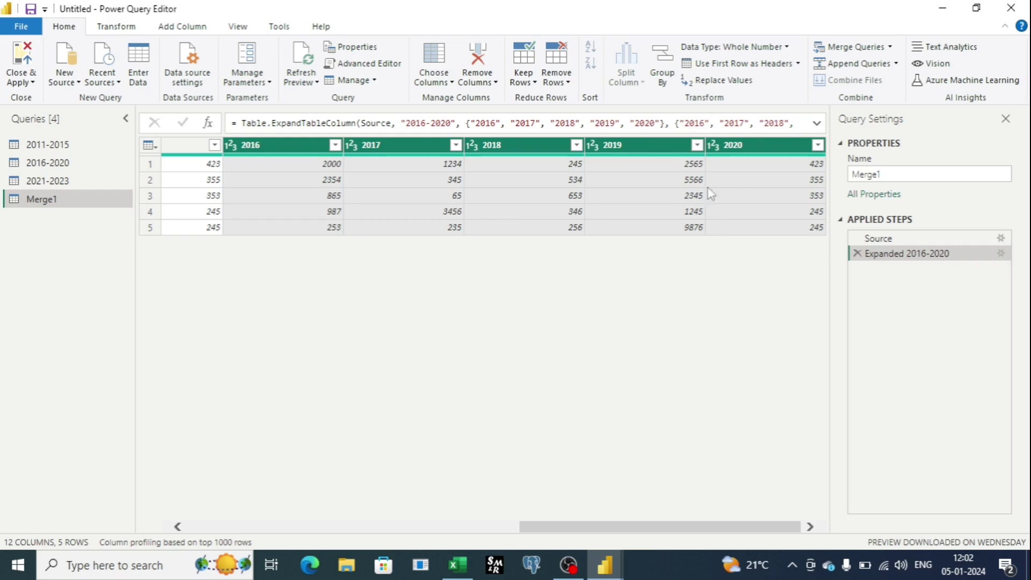
- Start merging Merge1 with the 2021-2023 query in place, using Store Name as the matching column in both tables
click(890, 46)
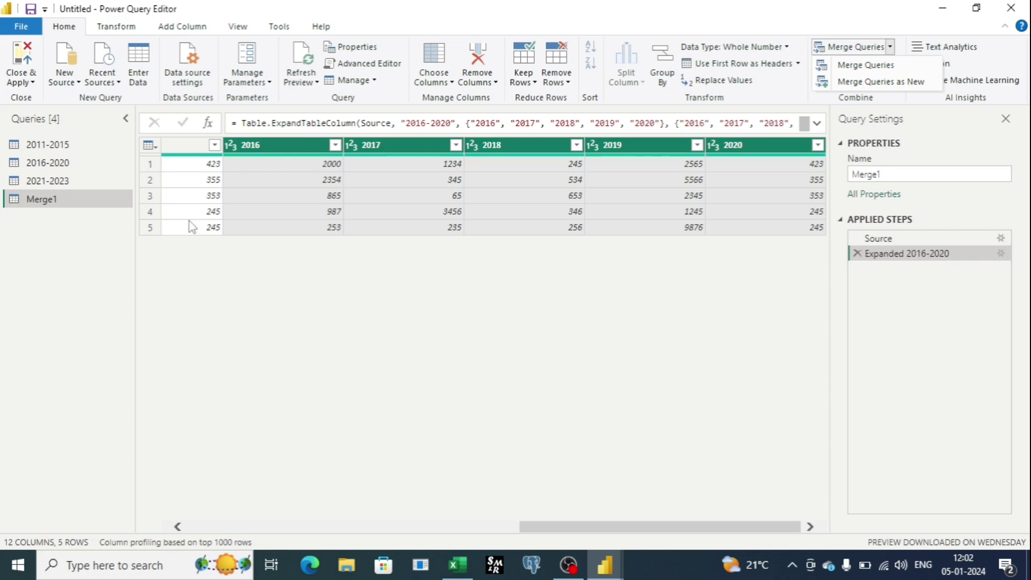
click(846, 69)
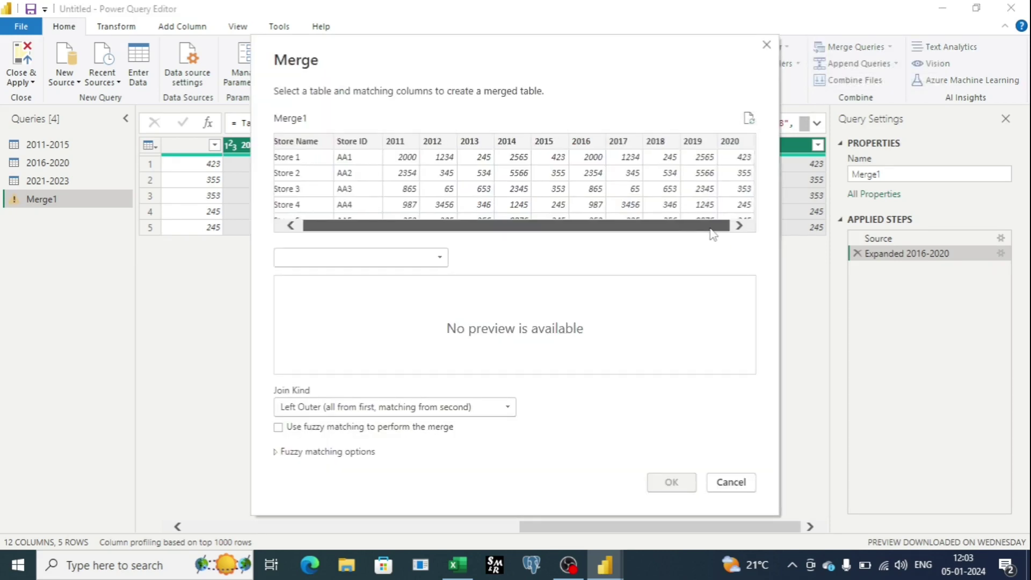
drag(711, 230, 674, 233)
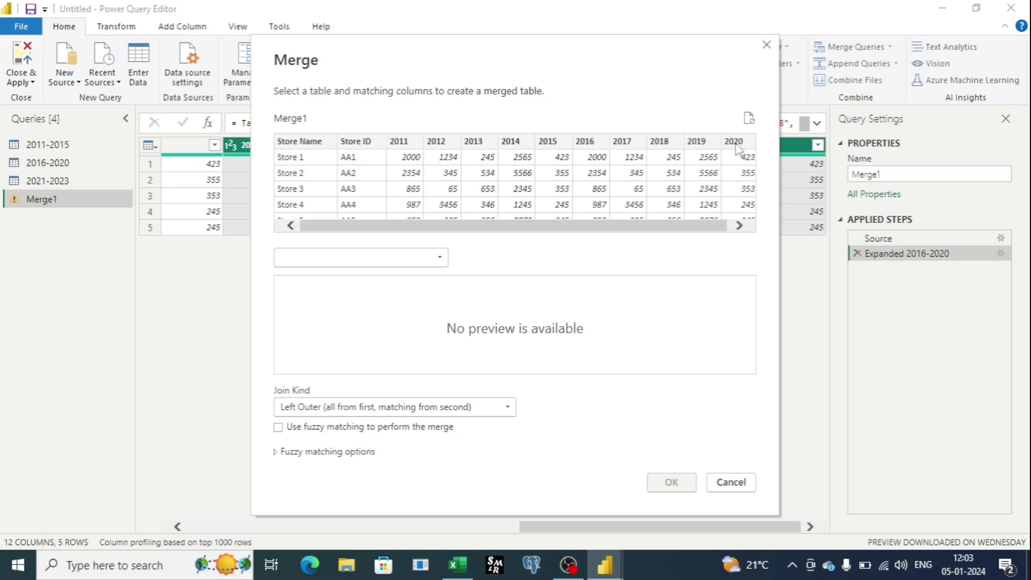
click(442, 259)
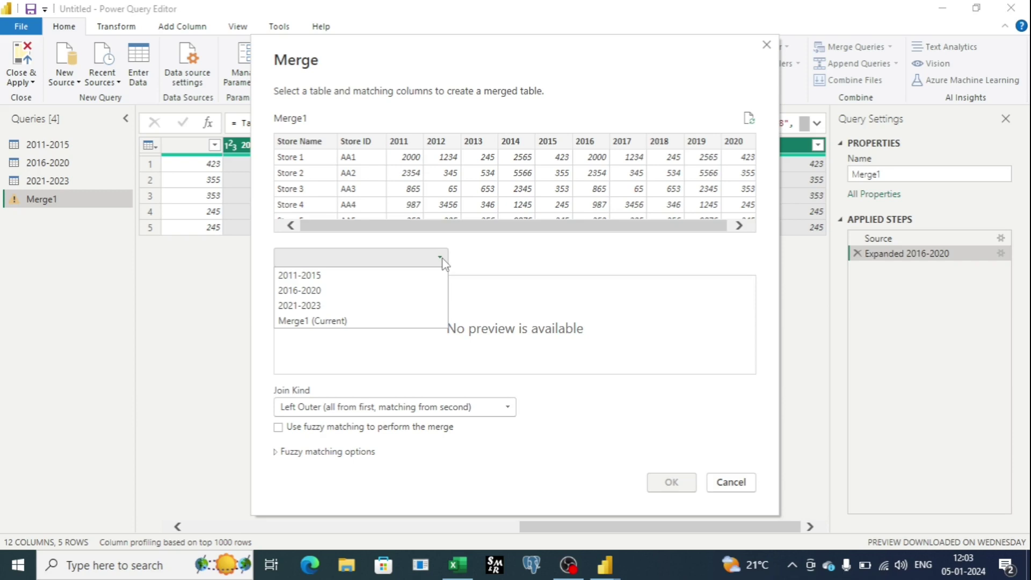
click(325, 305)
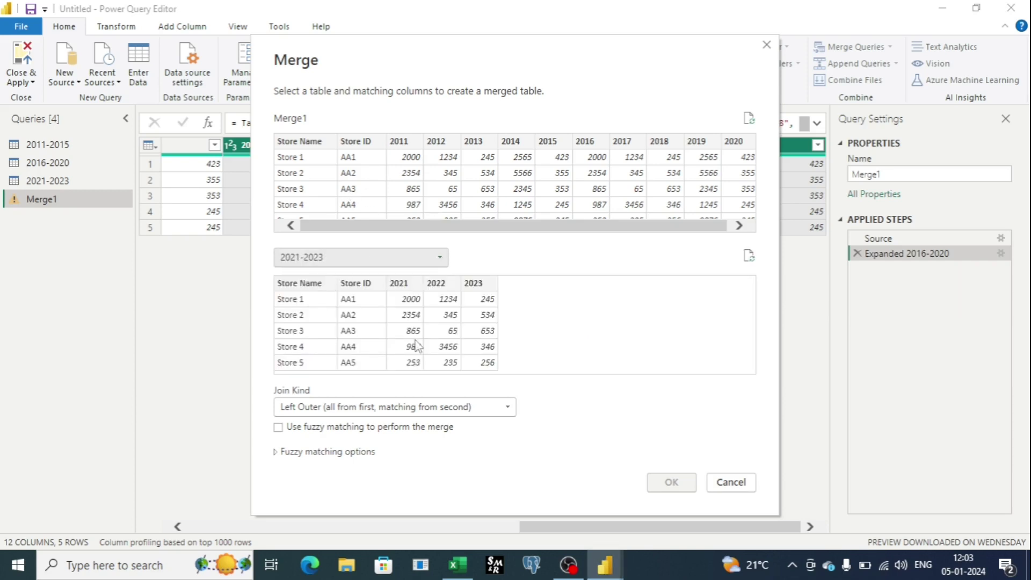
click(308, 181)
click(305, 285)
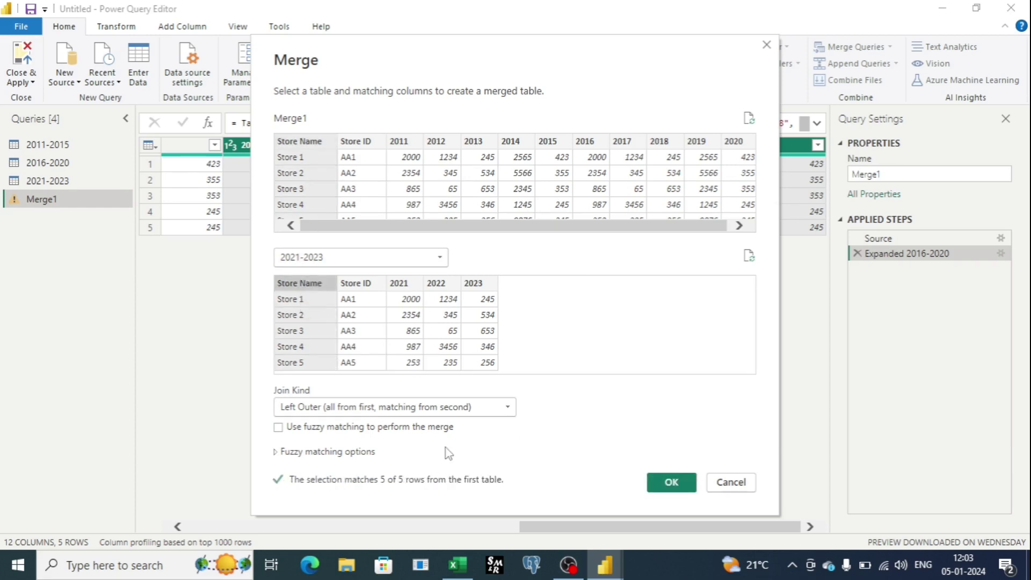
- Set the merge's join kind to Full Outer (all rows from both) and apply the merge
click(506, 409)
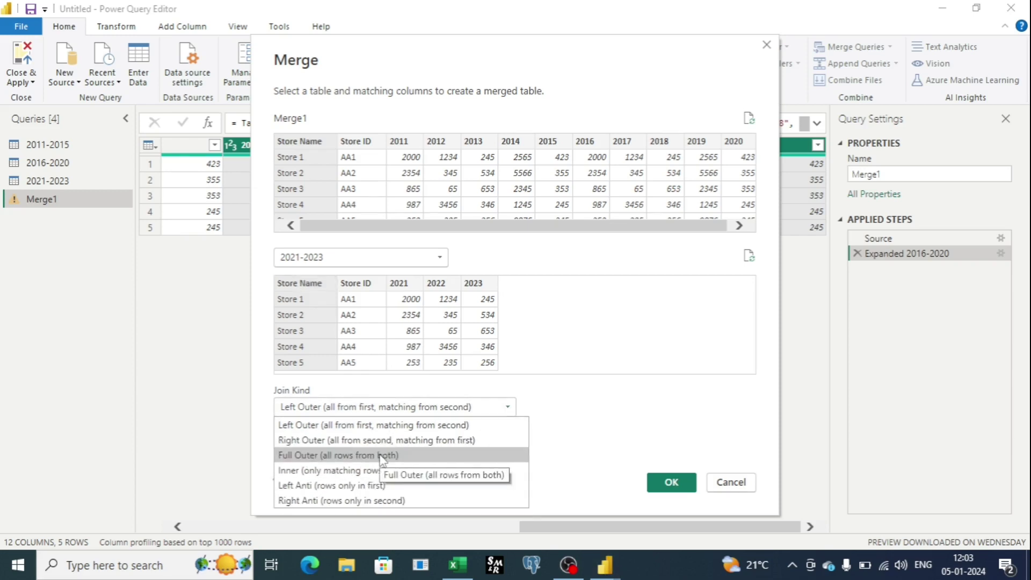
click(345, 471)
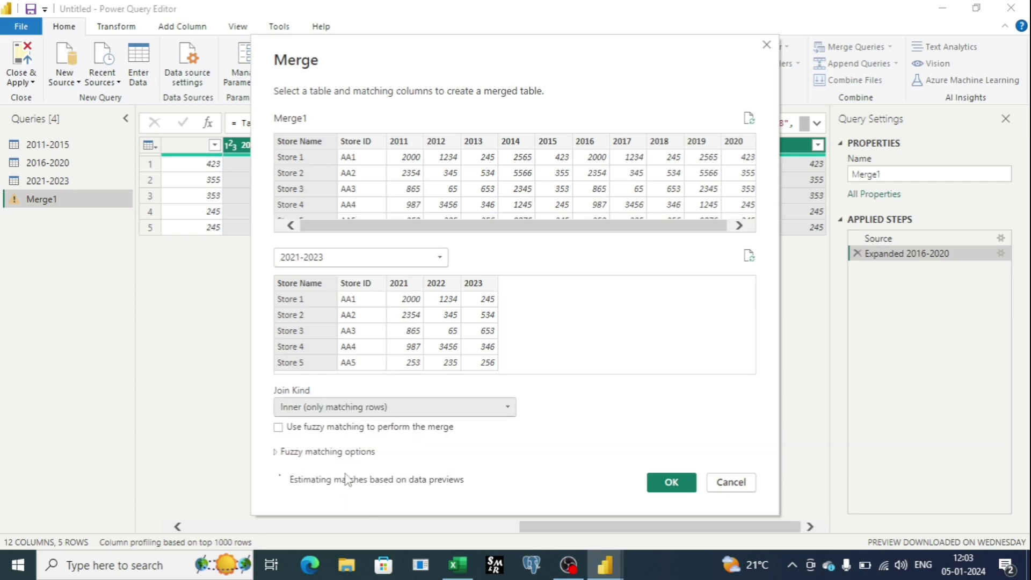
click(508, 409)
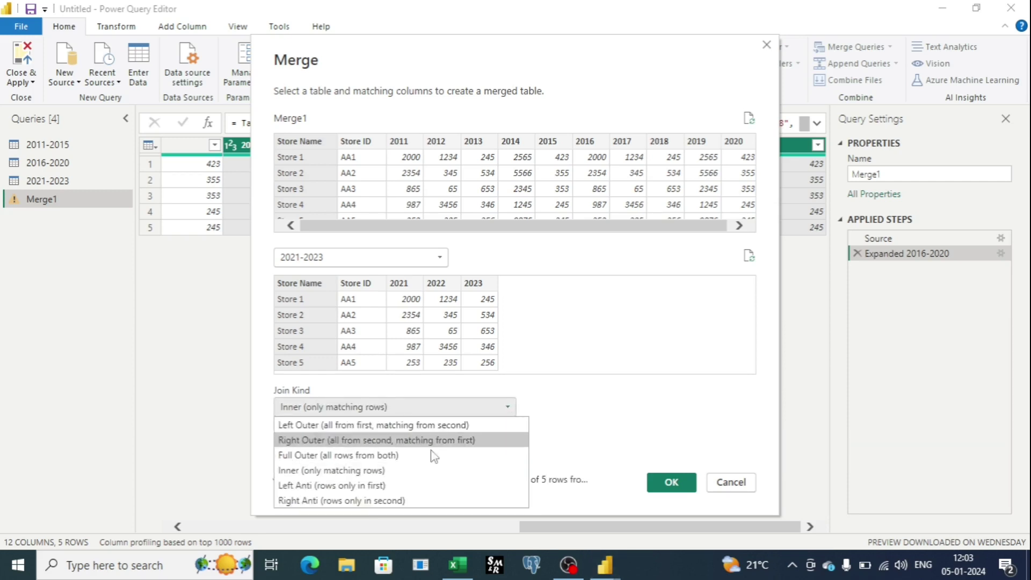
click(369, 455)
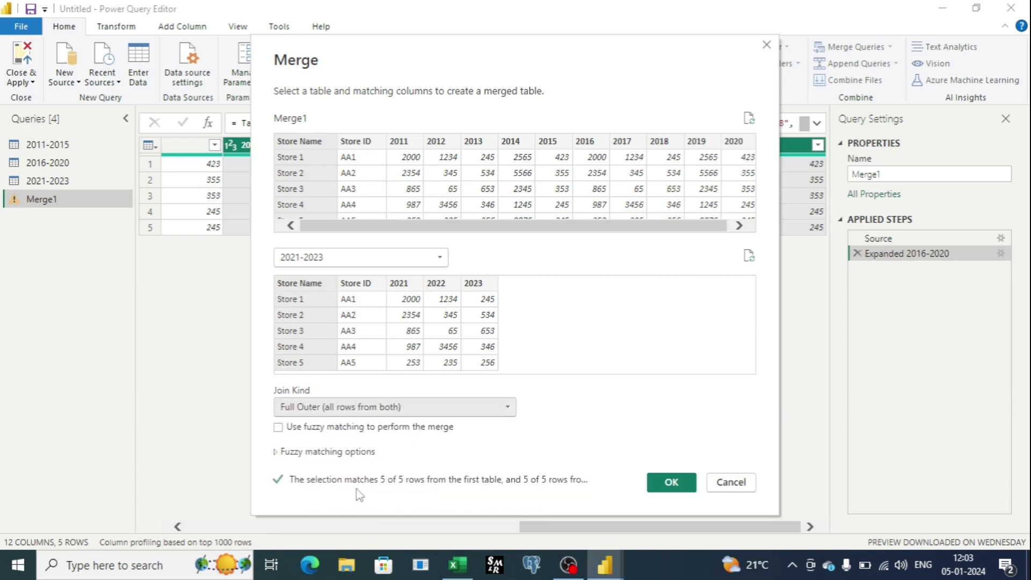
click(671, 482)
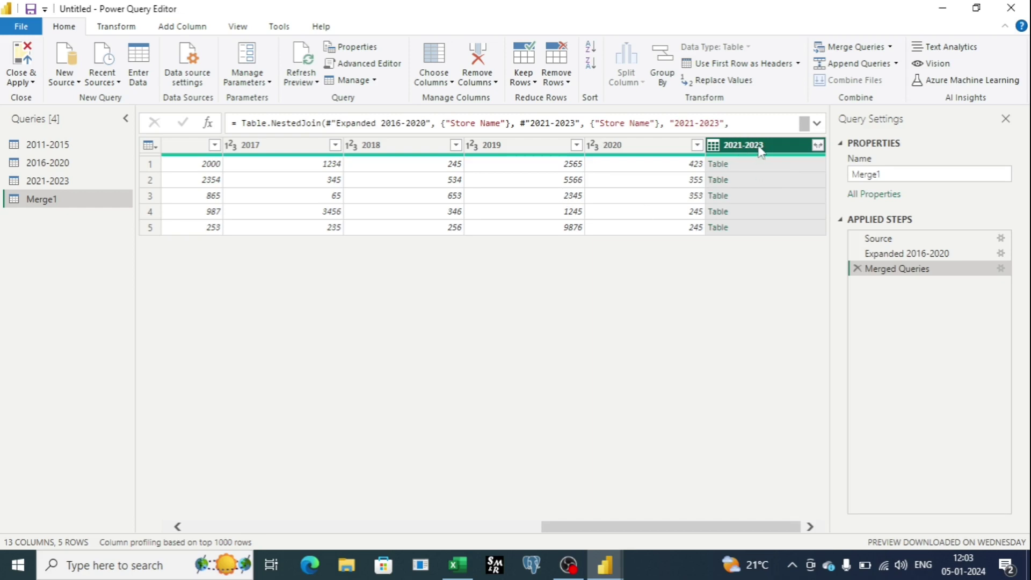
- Expand the 2021-2023 column to 2021, 2022 and 2023 only, without Store Name, Store ID or a column name prefix
click(817, 145)
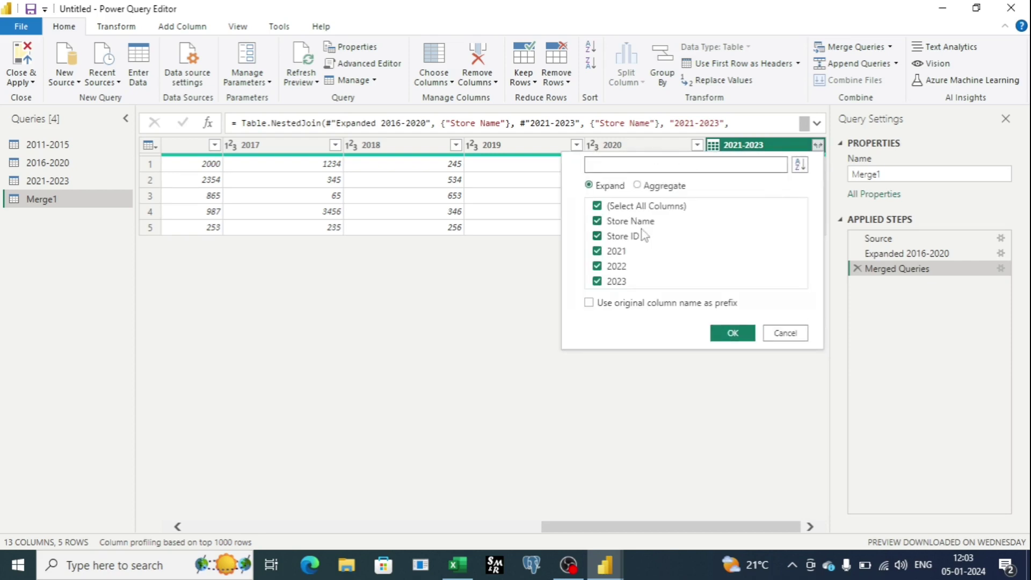
click(597, 220)
click(598, 237)
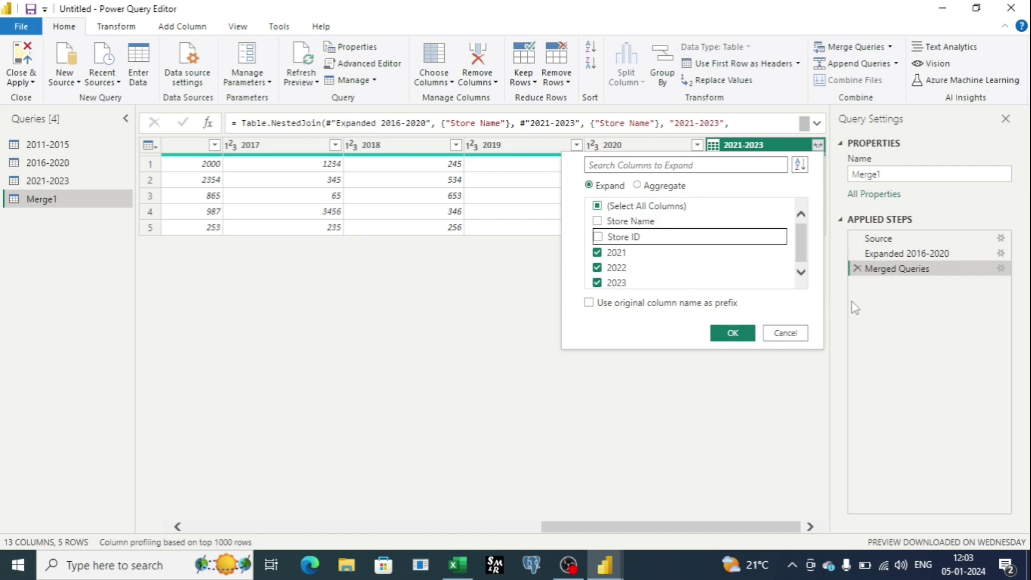
click(731, 333)
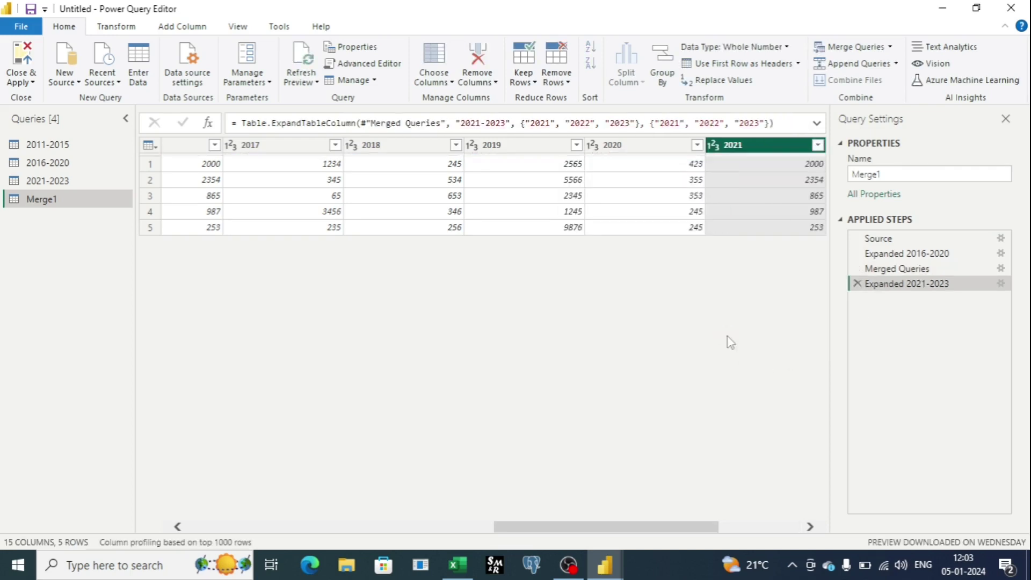
drag(655, 531, 793, 527)
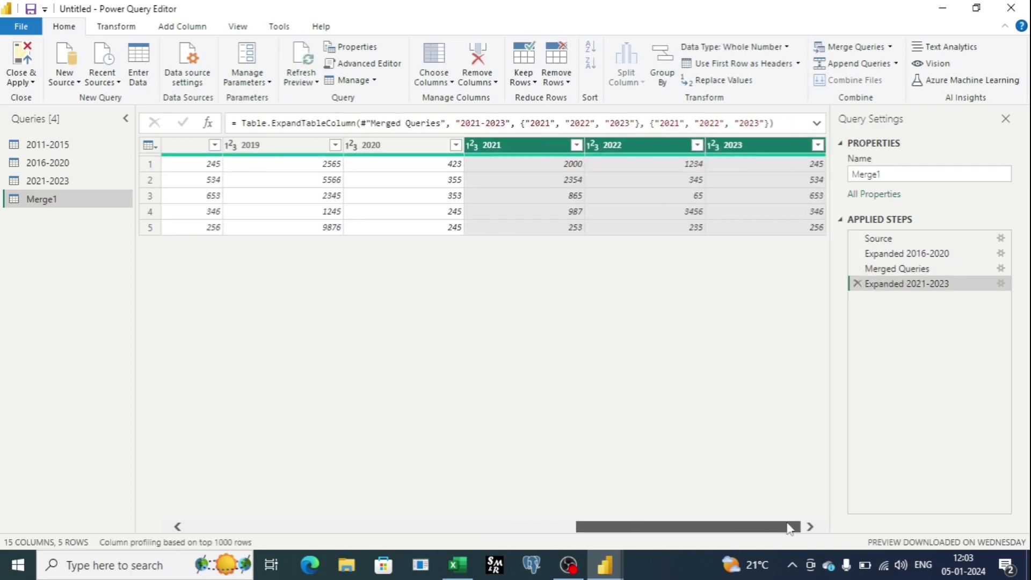
drag(694, 527, 245, 526)
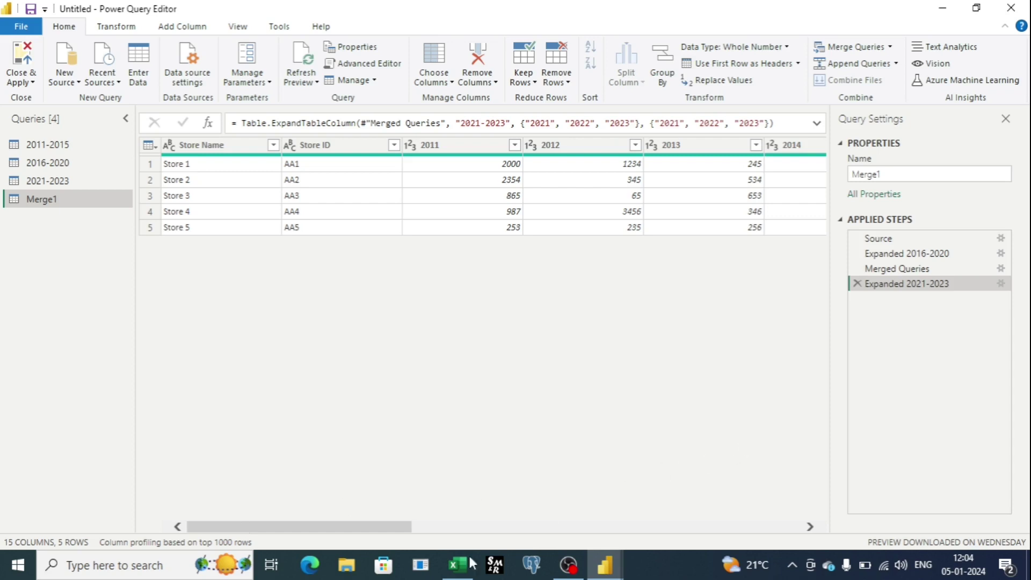
drag(408, 537, 897, 541)
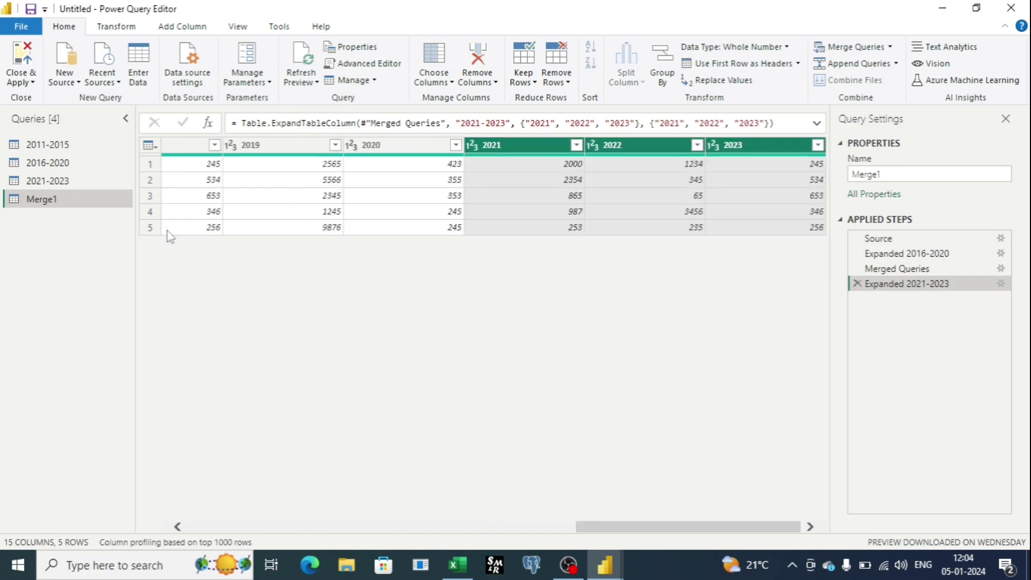
- Unpivot all year columns of Merge1 with Unpivot Other Columns, keeping Store Name and Store ID fixed
drag(653, 529, 208, 532)
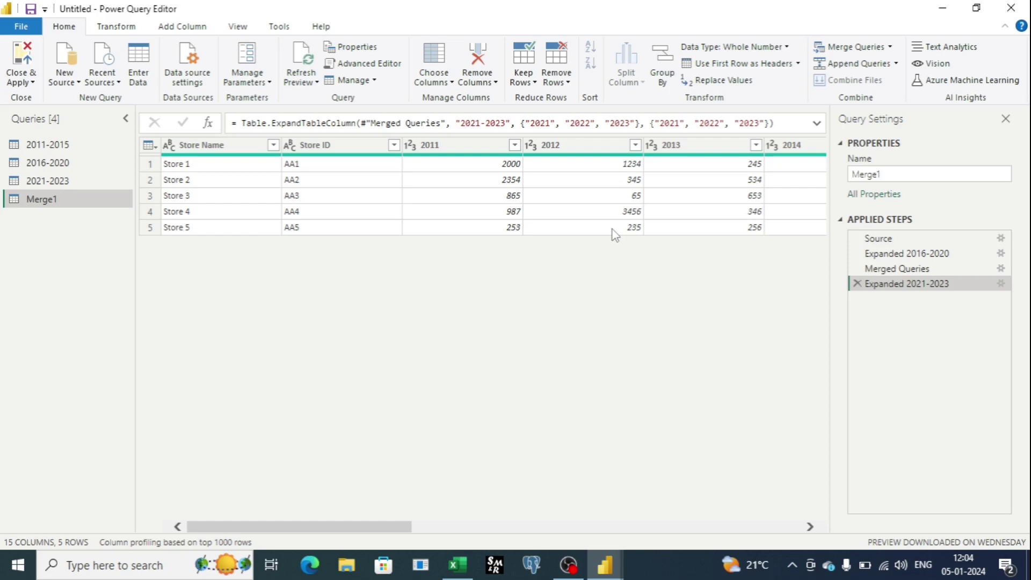
click(116, 27)
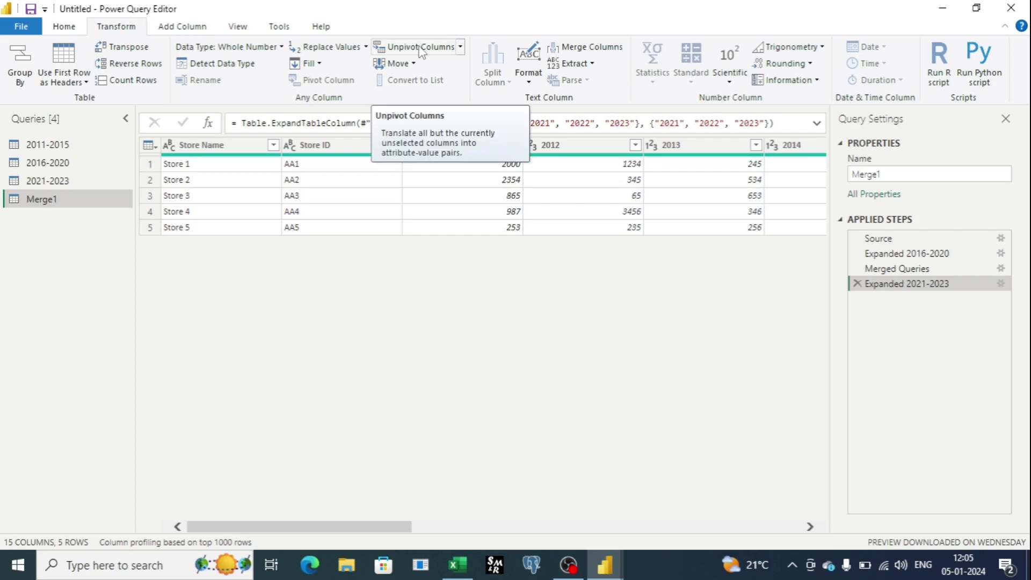
click(460, 48)
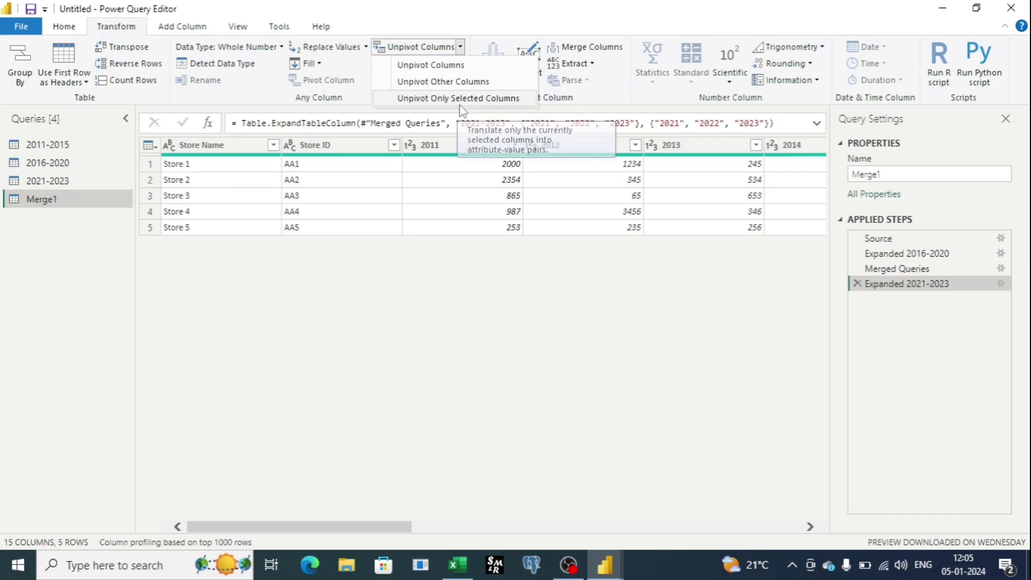
click(198, 150)
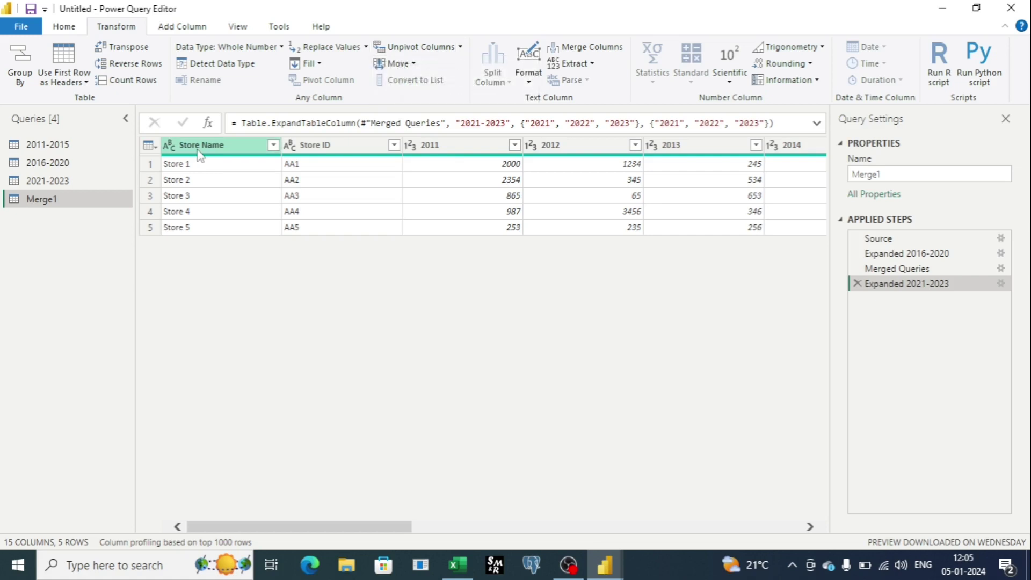
click(201, 153)
ctrl+click(327, 152)
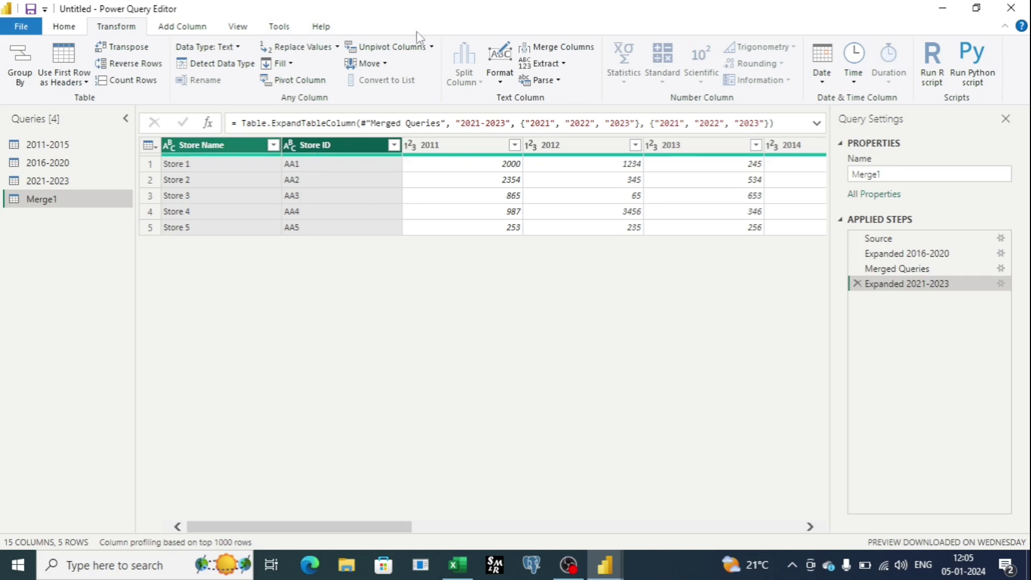
click(433, 47)
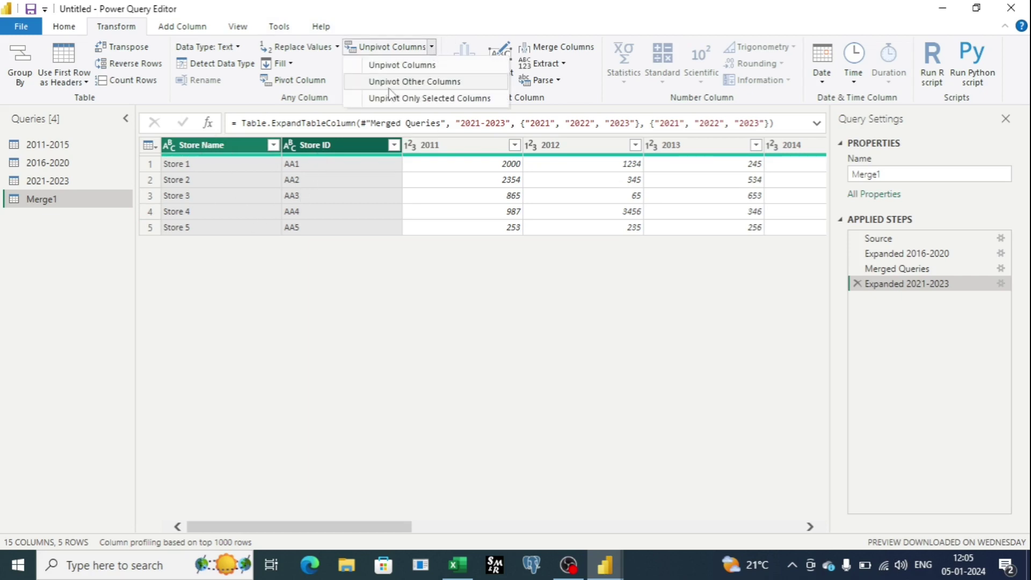
click(421, 83)
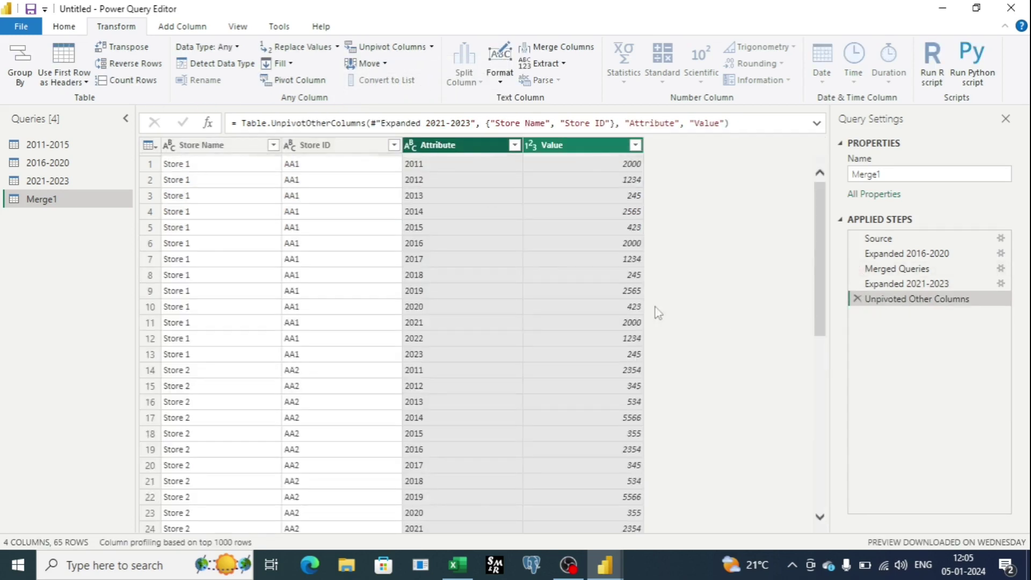
- Rename the Attribute column of the unpivoted table as Year
scroll(586, 260, down, 6)
scroll(586, 260, up, 6)
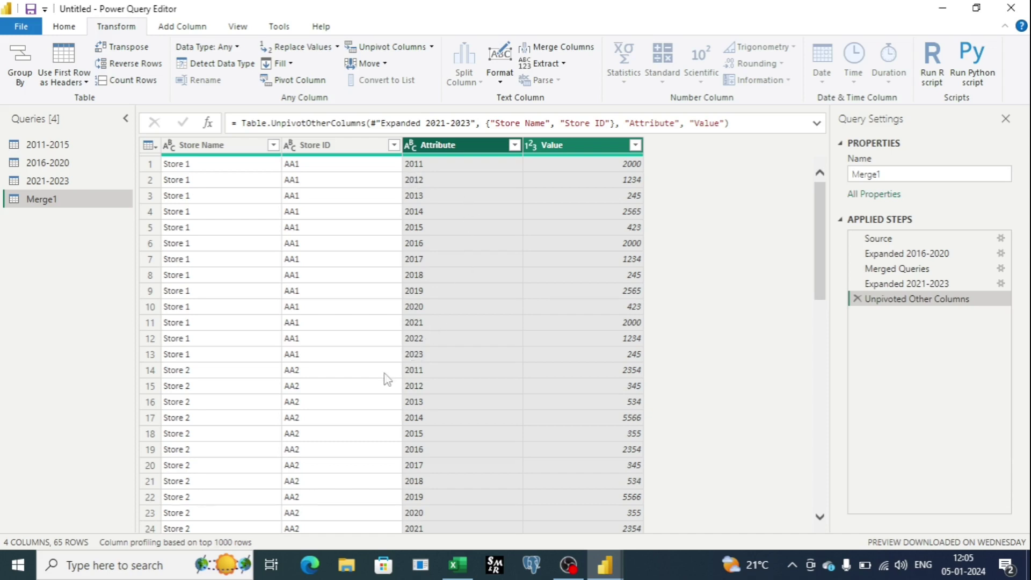
scroll(382, 380, down, 1)
scroll(382, 380, down, 2)
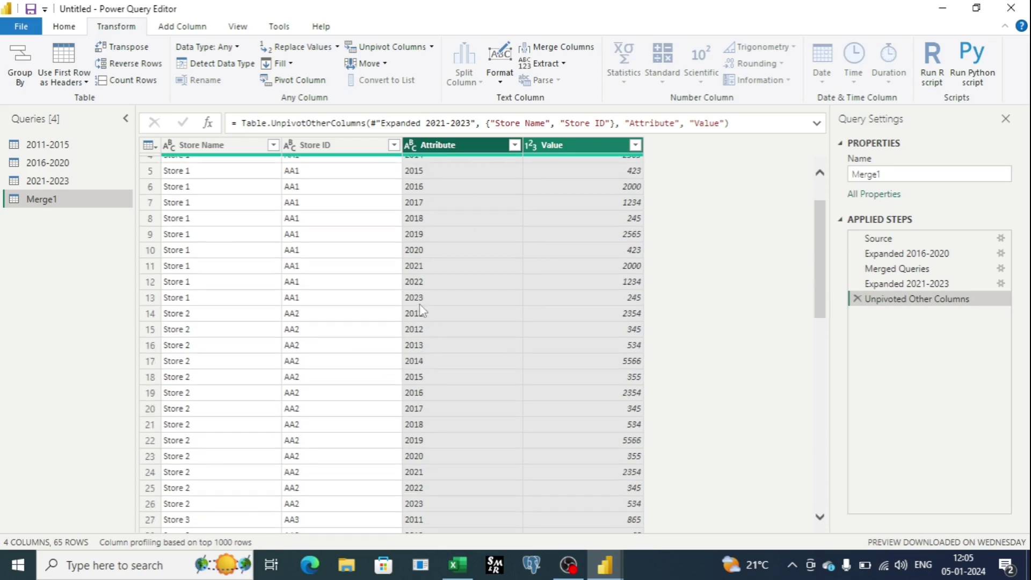
scroll(428, 486, up, 2)
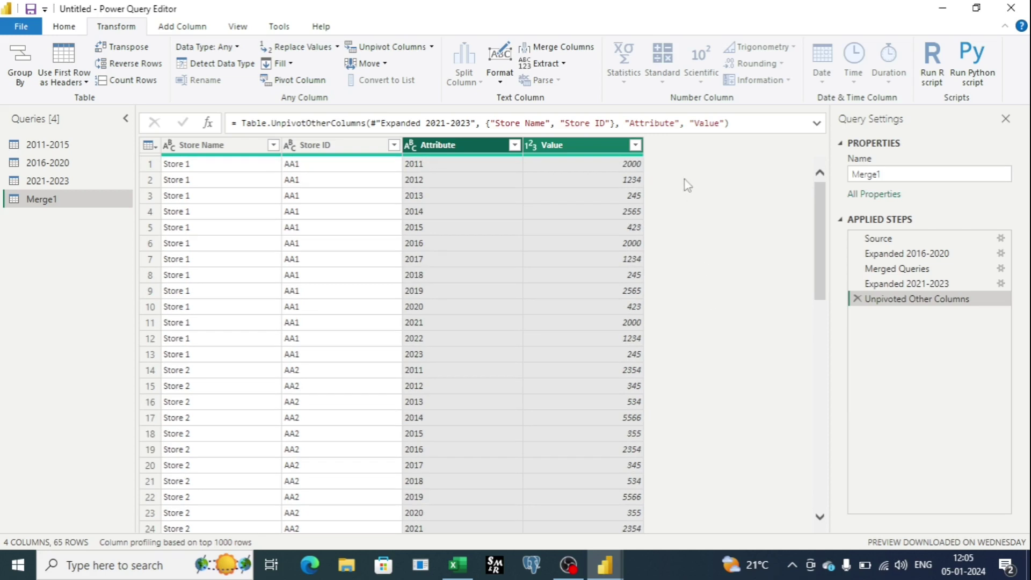
double_click(471, 146)
text(Year)
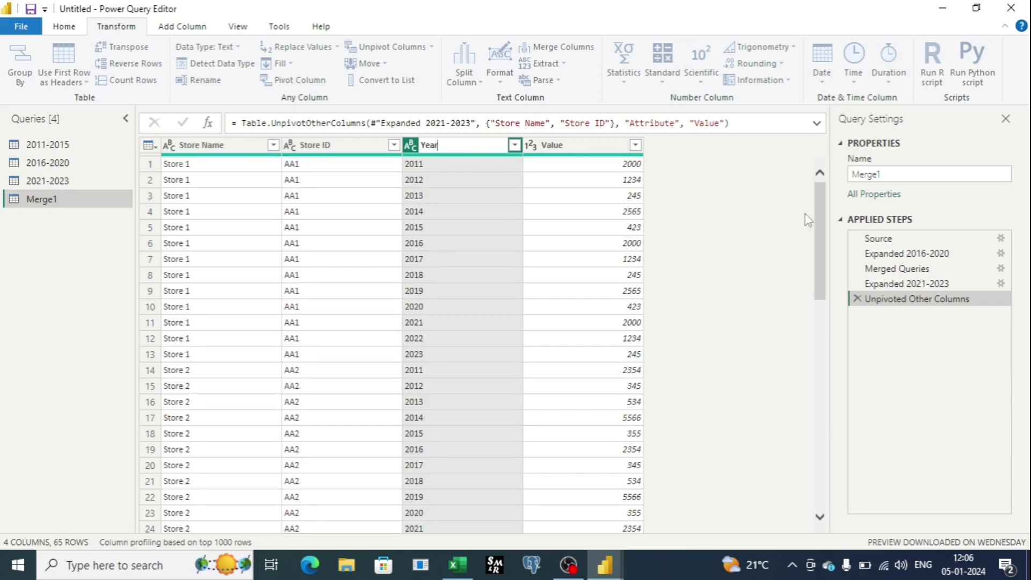
click(735, 220)
- Add a custom index column to Merge1 with a starting index of 500 and an increment of 1
scroll(557, 232, down, 10)
scroll(556, 232, up, 10)
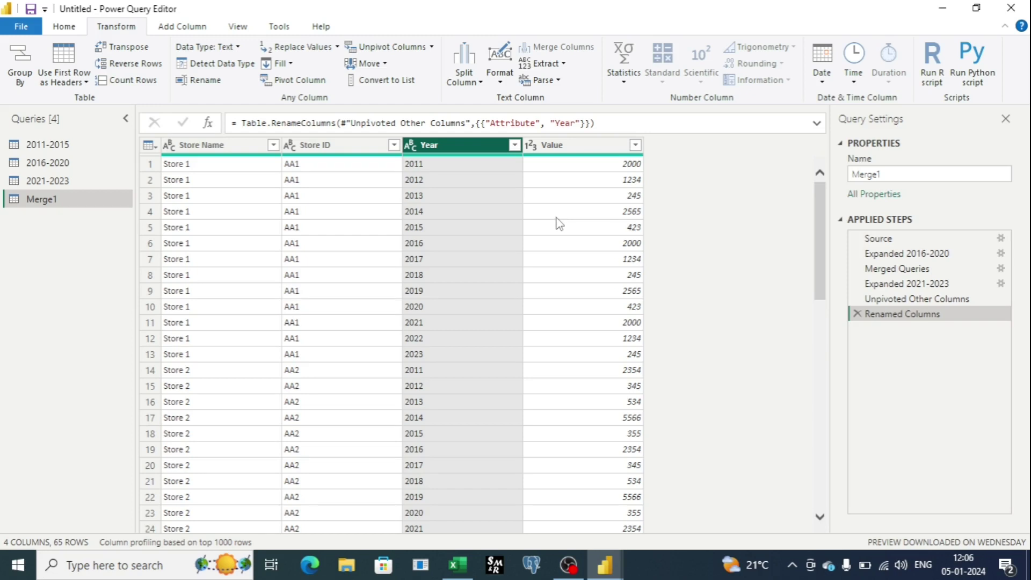
scroll(558, 223, down, 13)
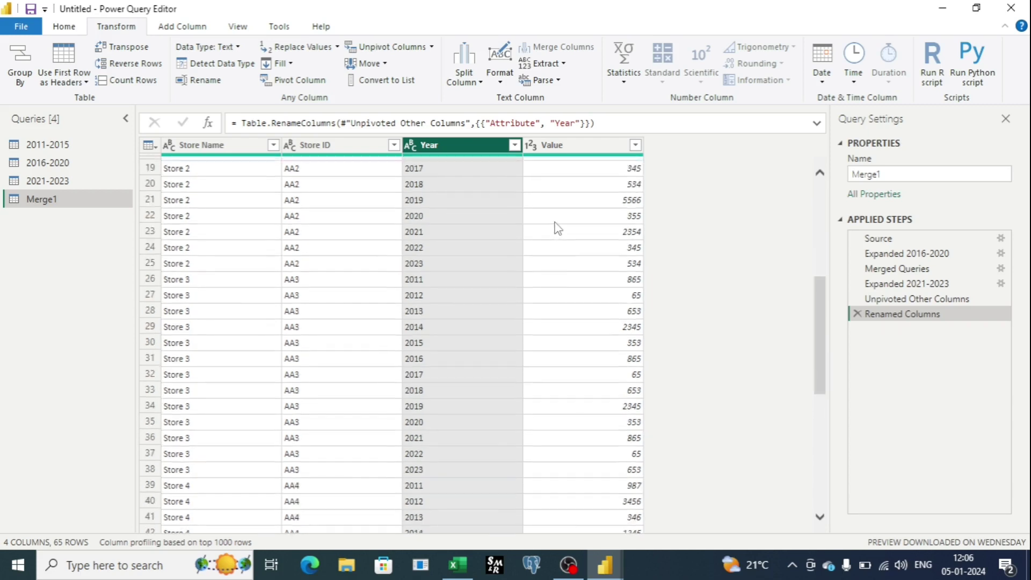
scroll(556, 224, up, 10)
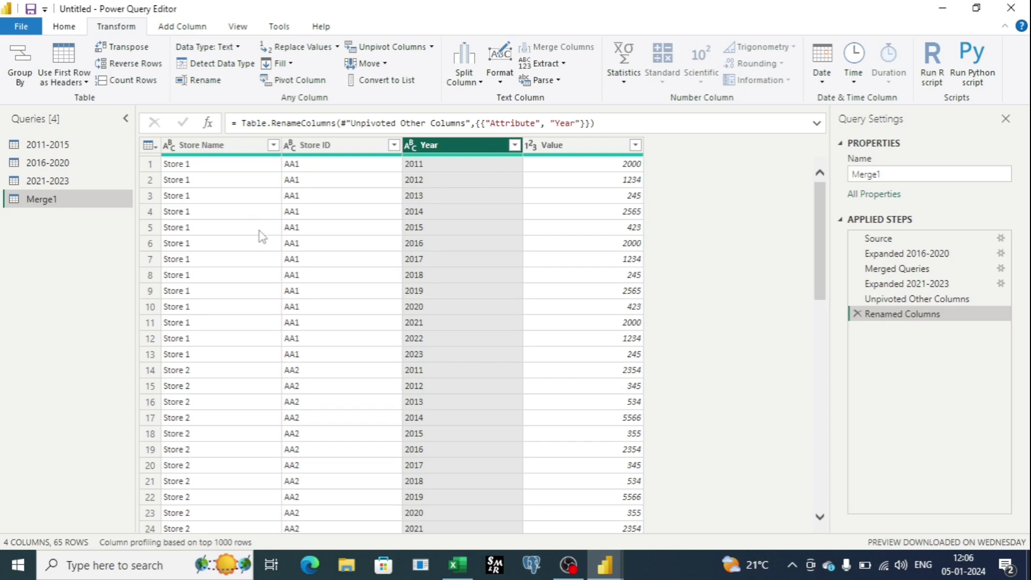
click(182, 27)
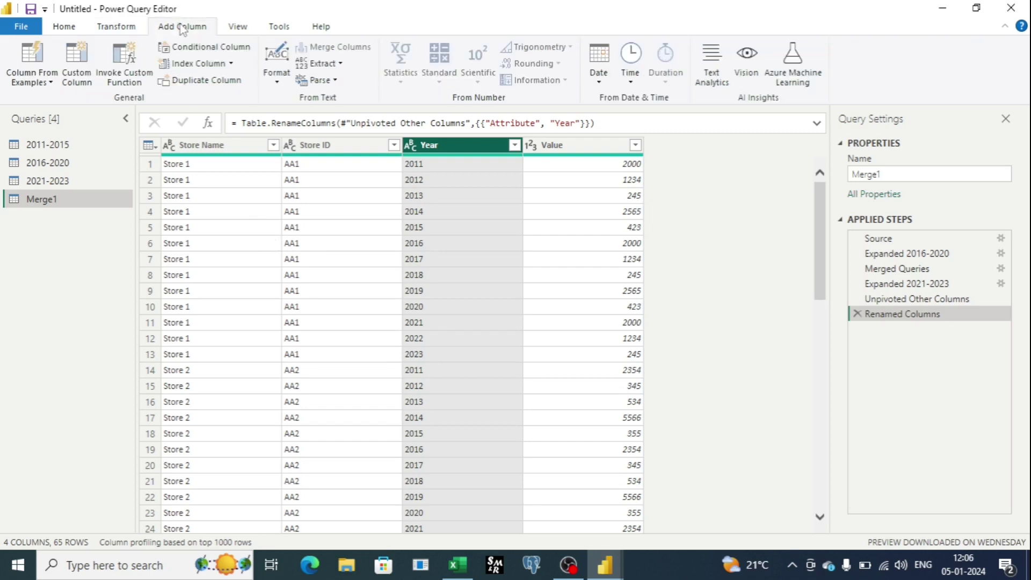
click(232, 64)
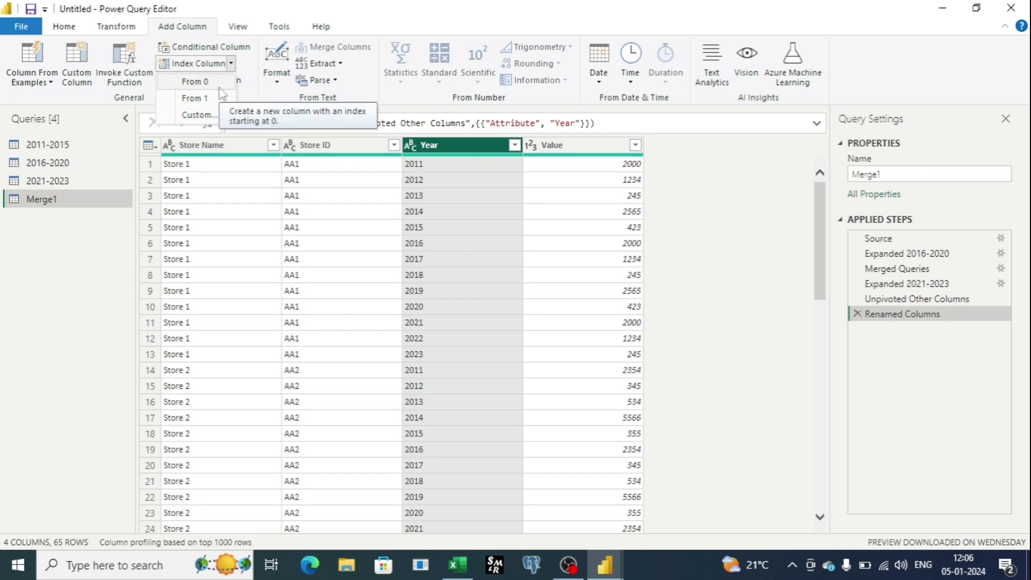
click(212, 114)
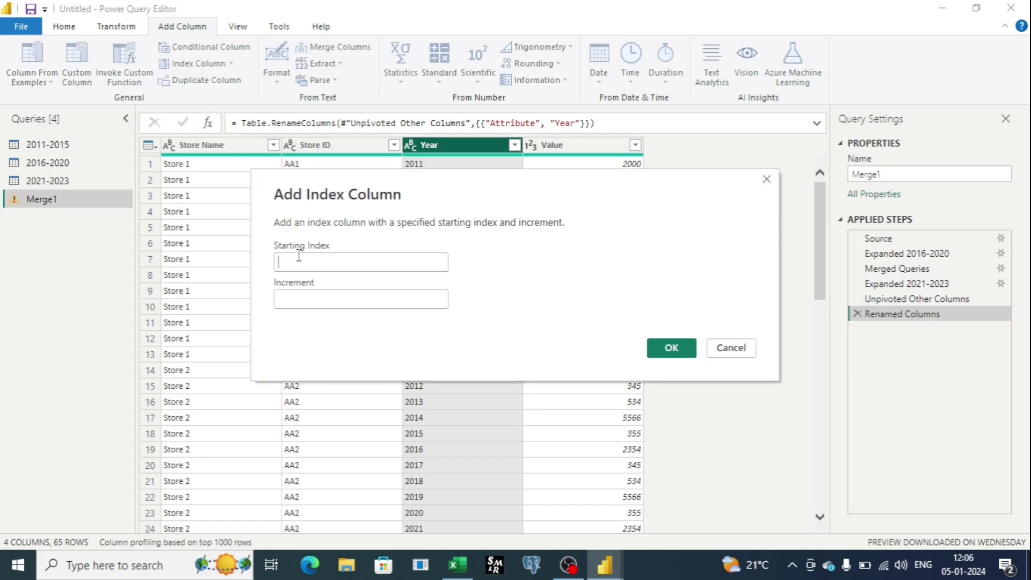
text(500)
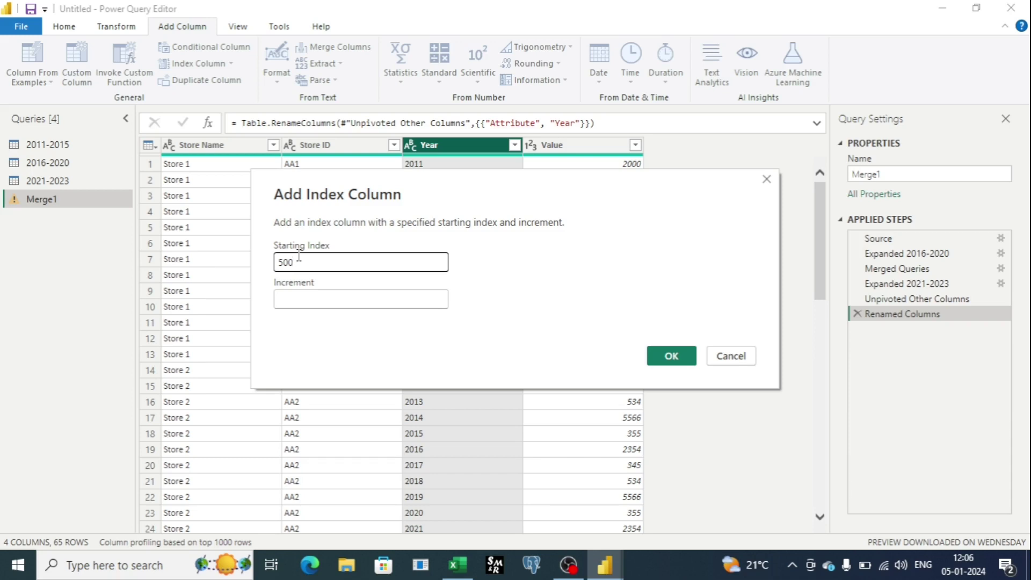
click(278, 300)
text(1)
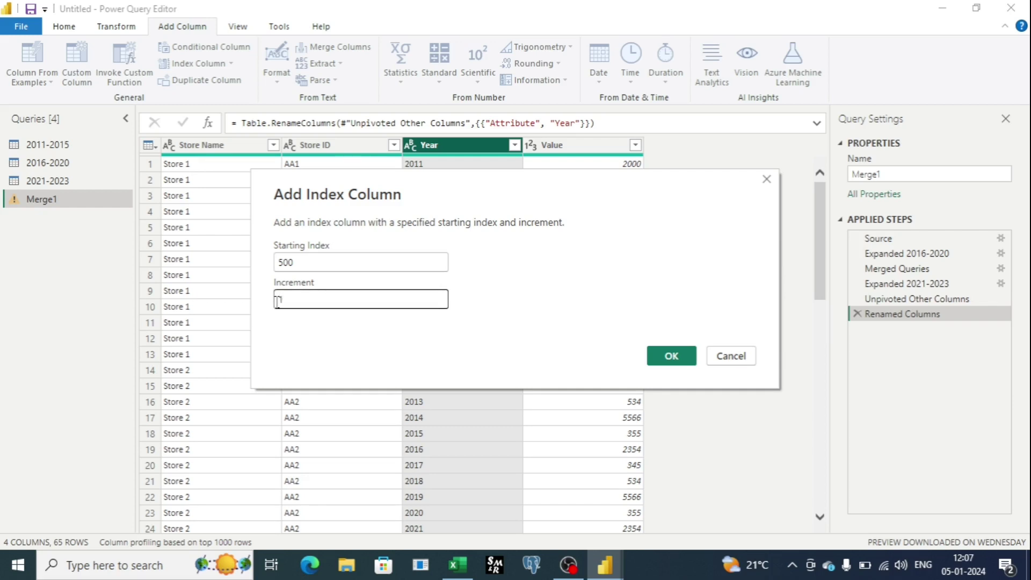
click(681, 356)
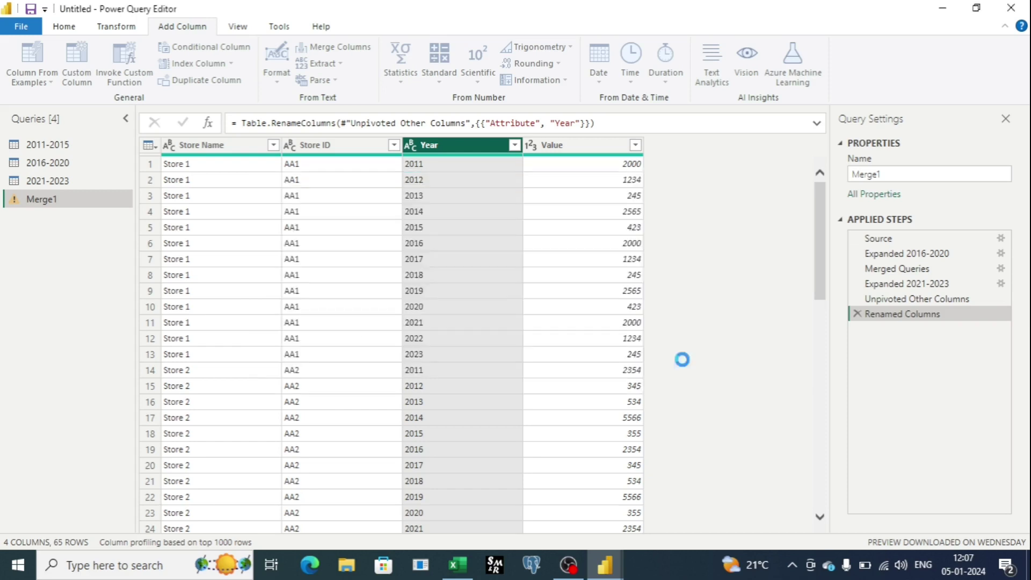
- Move the Index column to the front of the Merge1 table, before Store Name
scroll(741, 258, down, 12)
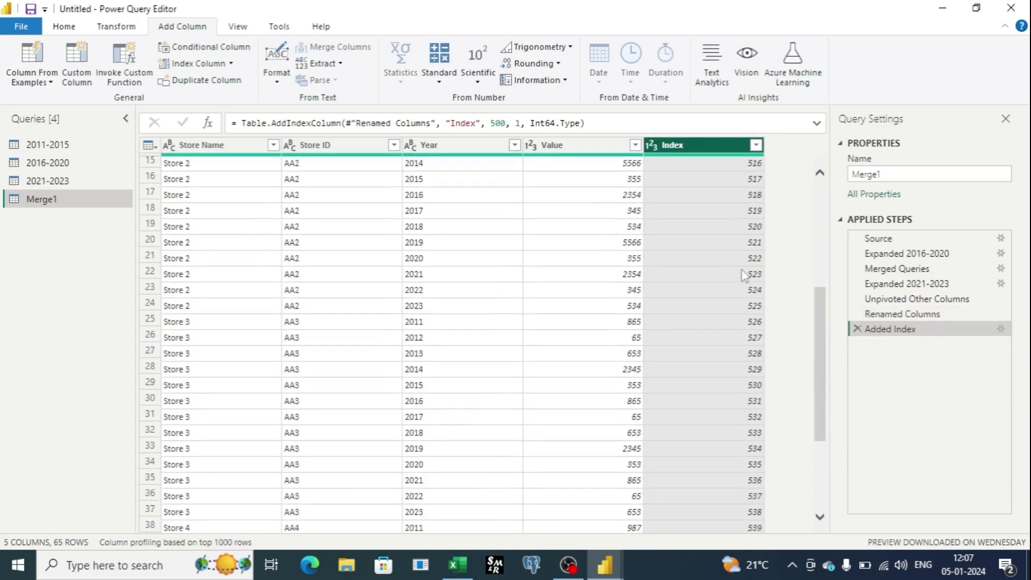
scroll(744, 367, up, 12)
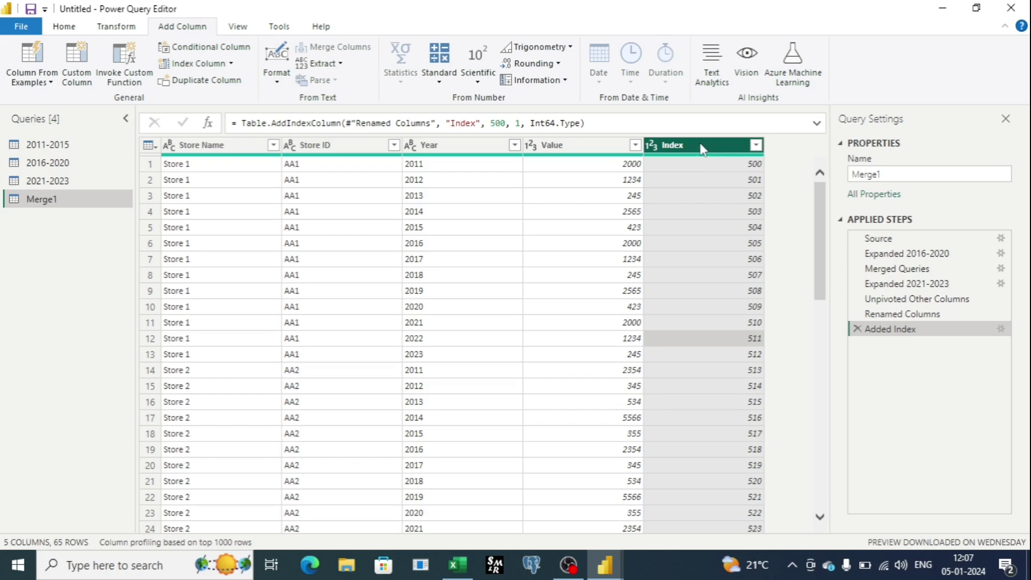
drag(700, 149, 219, 166)
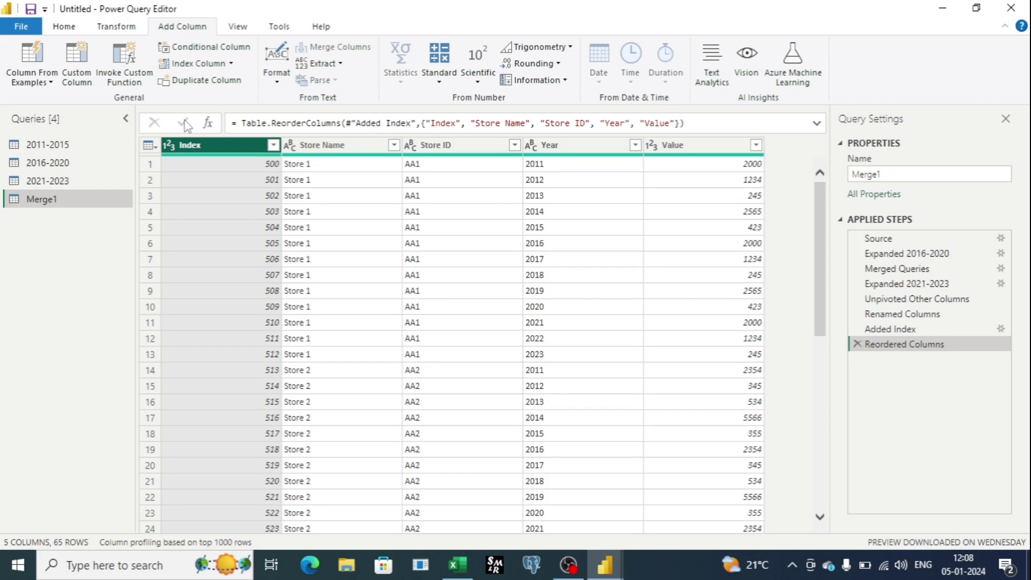
key(alt+t)
scroll(356, 235, down, 14)
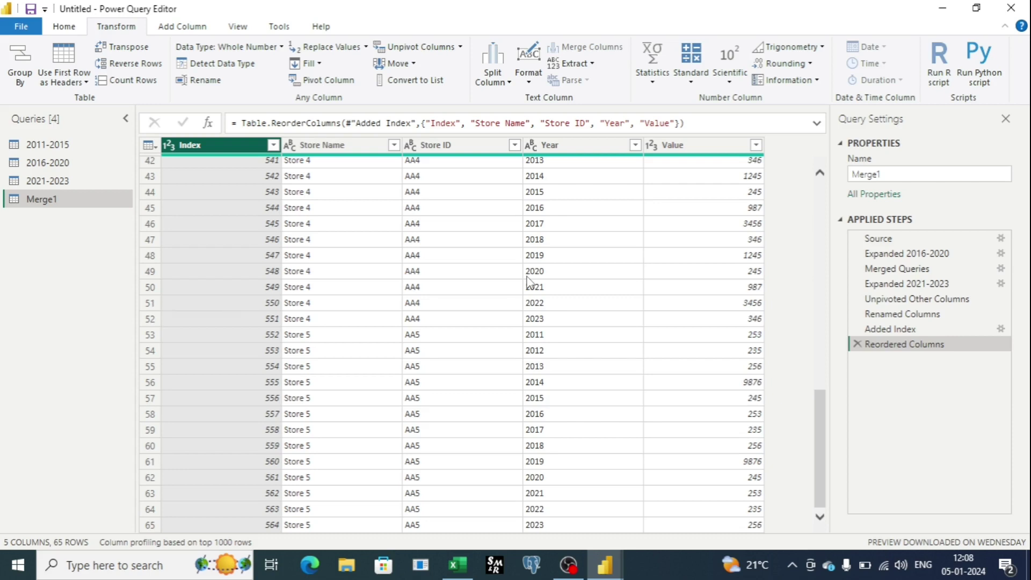
scroll(531, 240, up, 14)
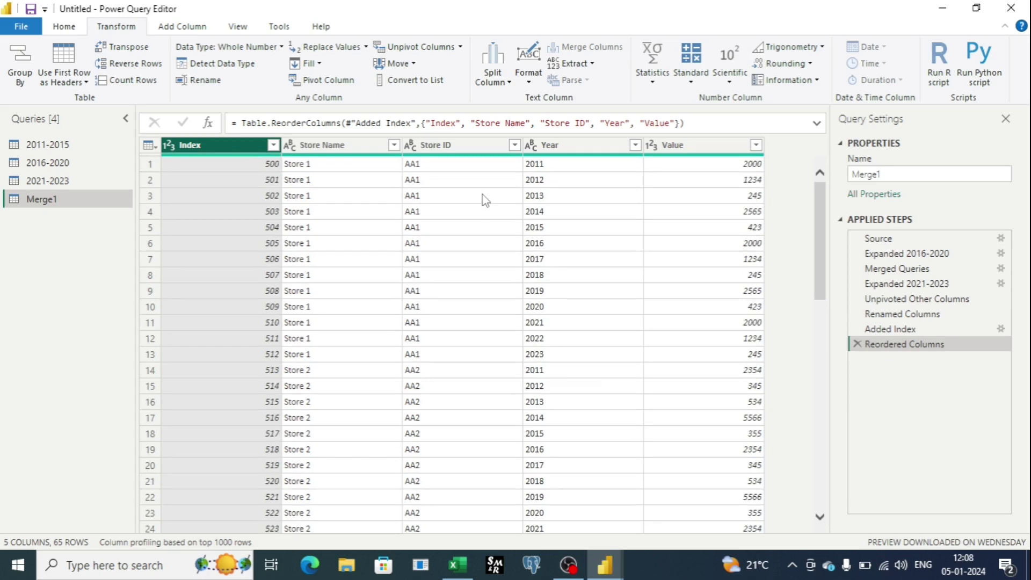
- Connect to the Sample - Superstore Excel workbook in Downloads as a new source
click(60, 27)
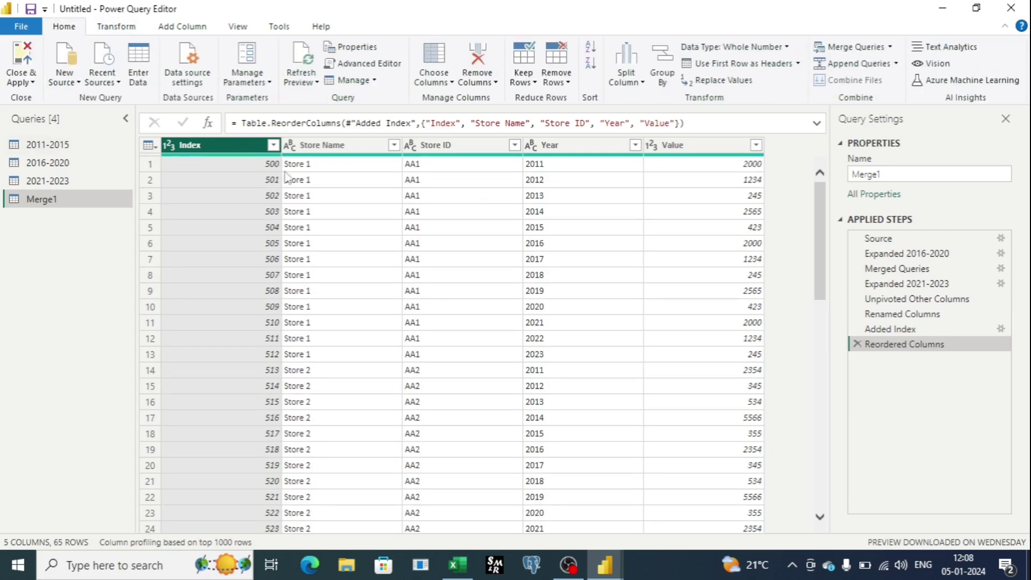
click(63, 70)
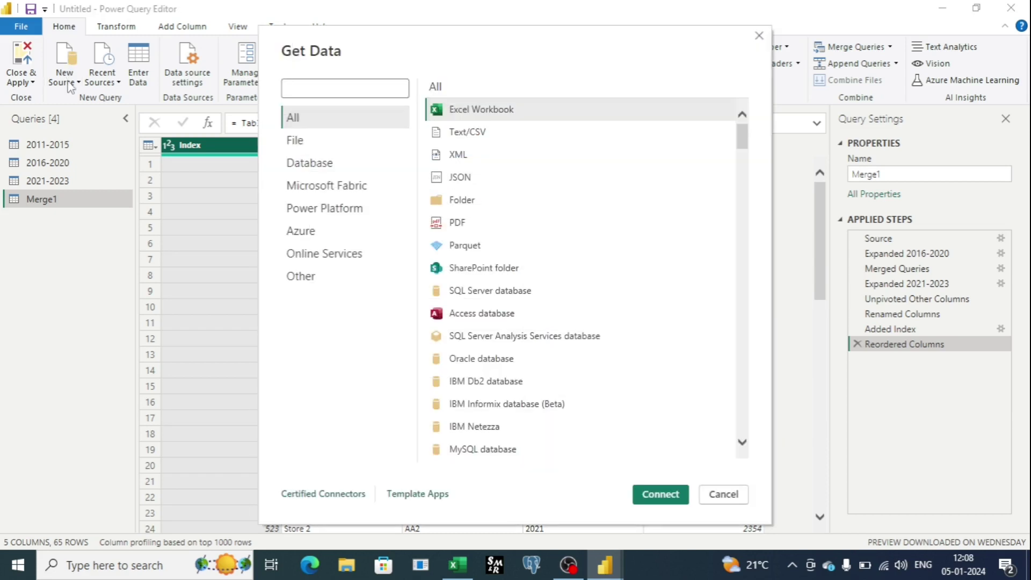
click(480, 117)
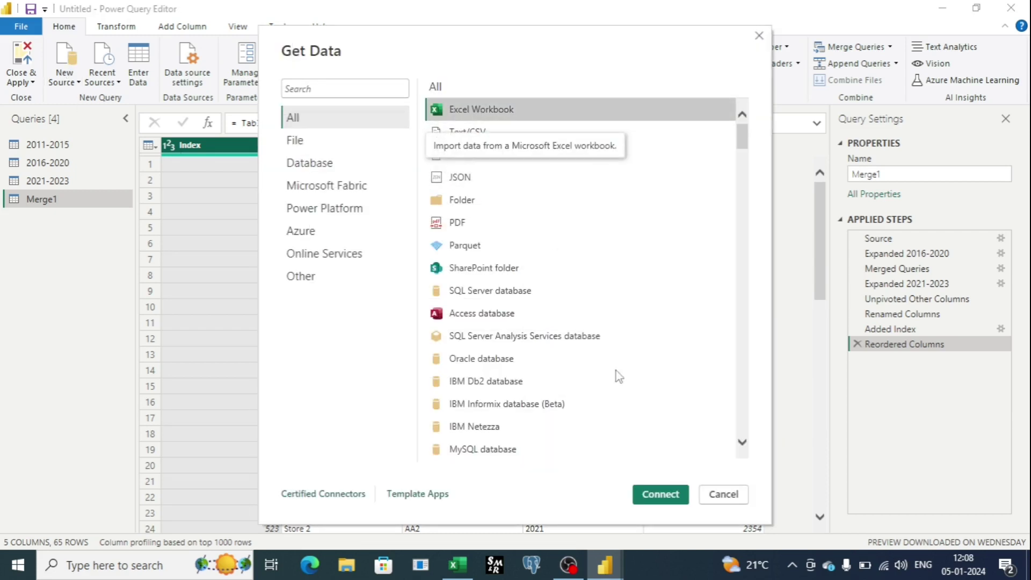
click(668, 499)
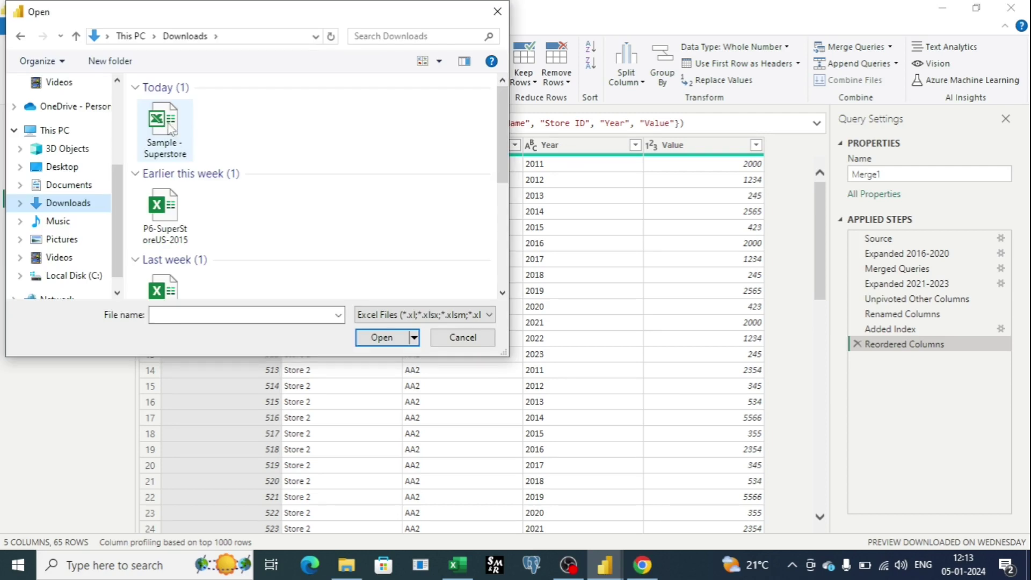
click(167, 122)
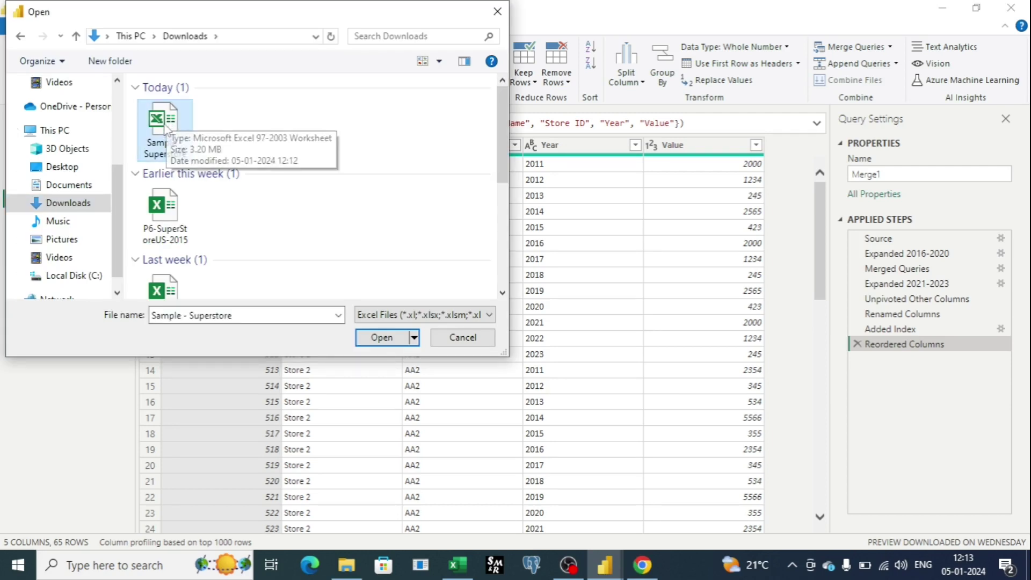
click(381, 337)
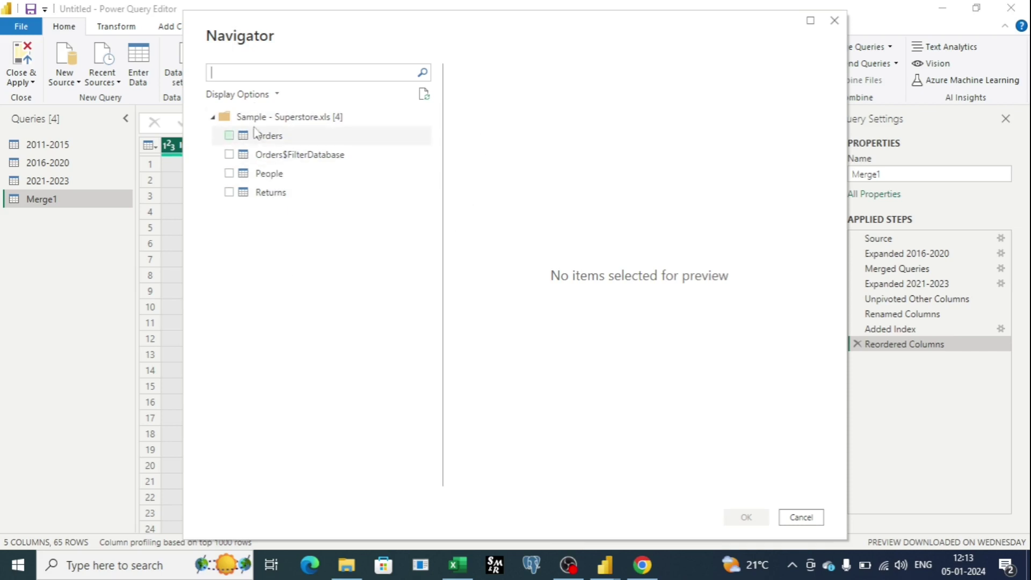
- Select the Orders table for import and look through the columns in its preview
click(230, 137)
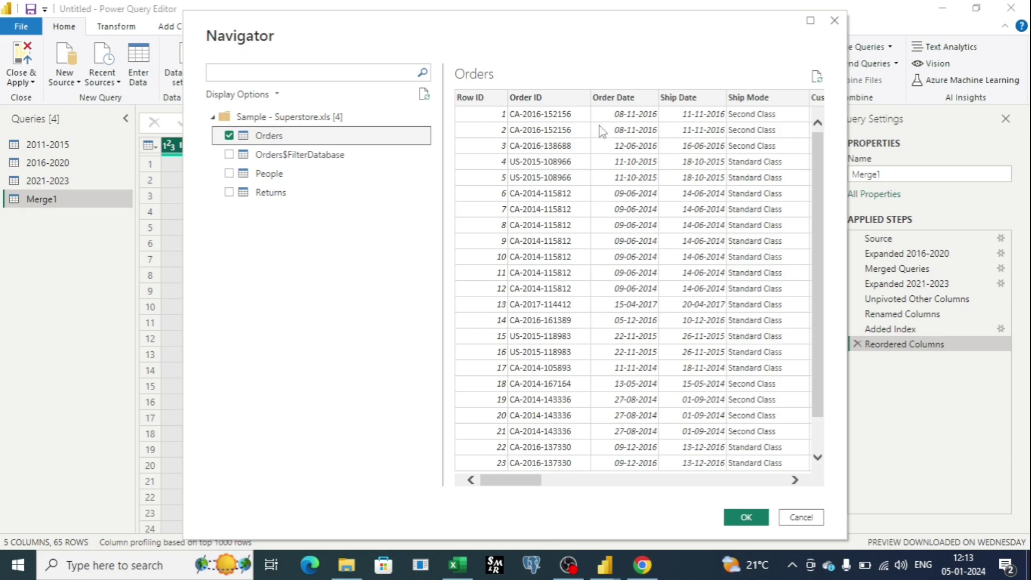
drag(537, 479, 578, 480)
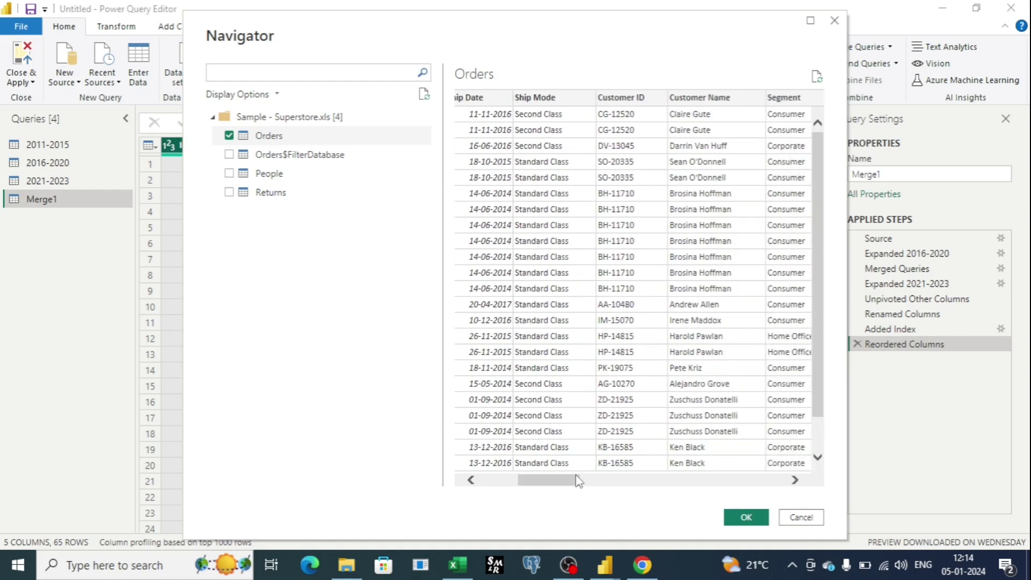
drag(578, 480, 606, 481)
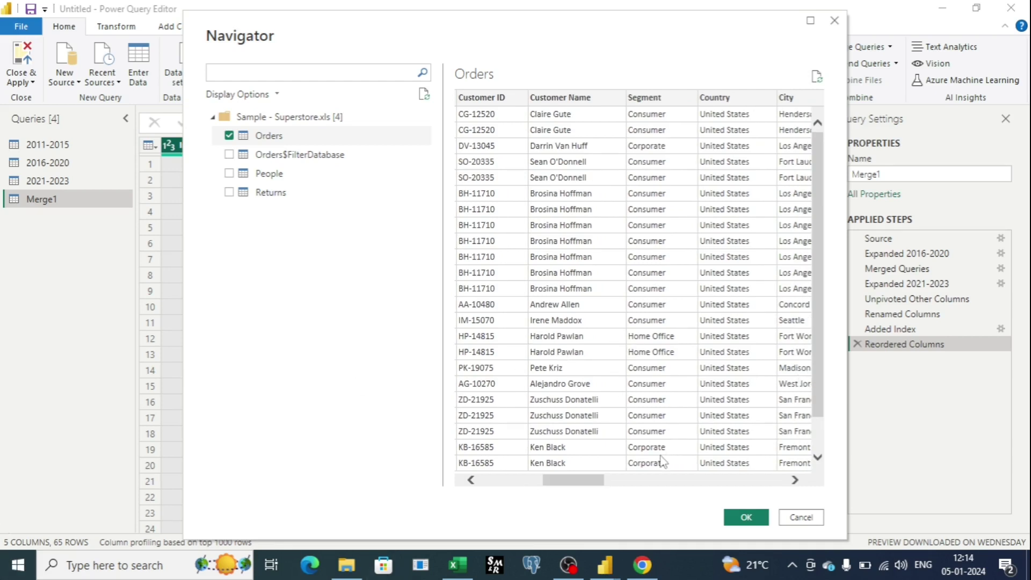
drag(574, 480, 618, 480)
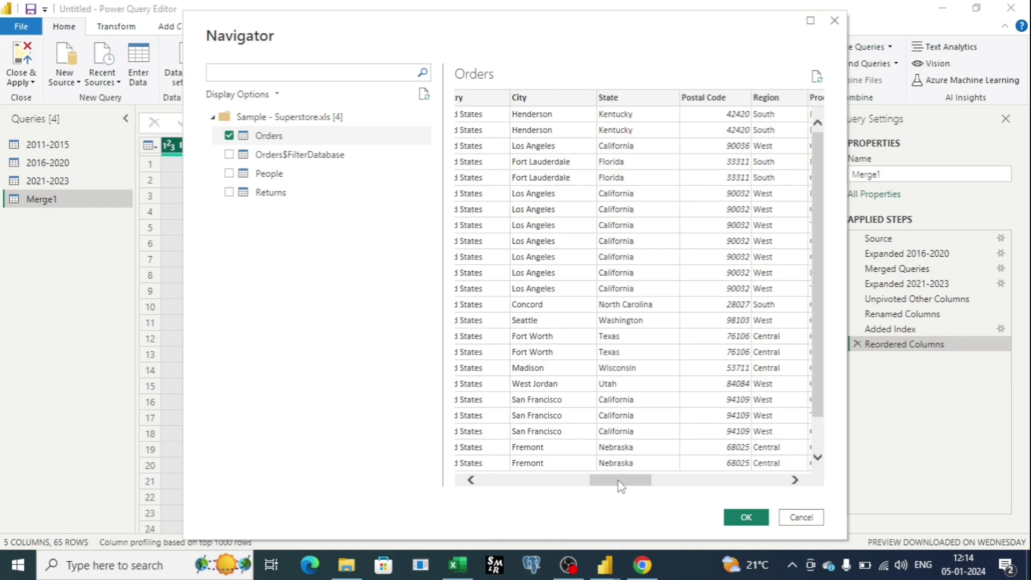
drag(618, 481, 495, 486)
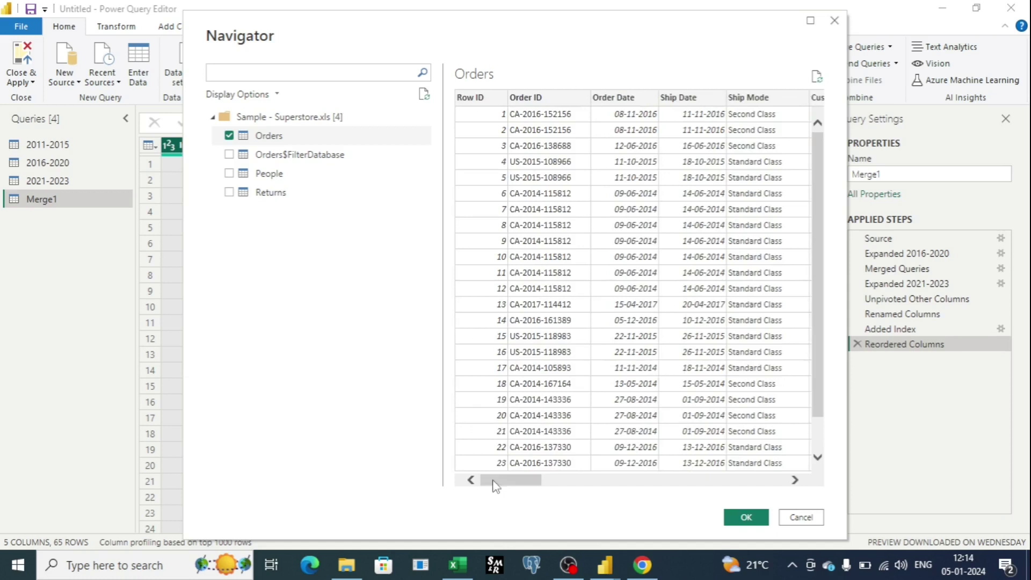
- Preview the Orders$FilterDatabase, People and Returns tables, examining the columns and rows of Returns
click(350, 155)
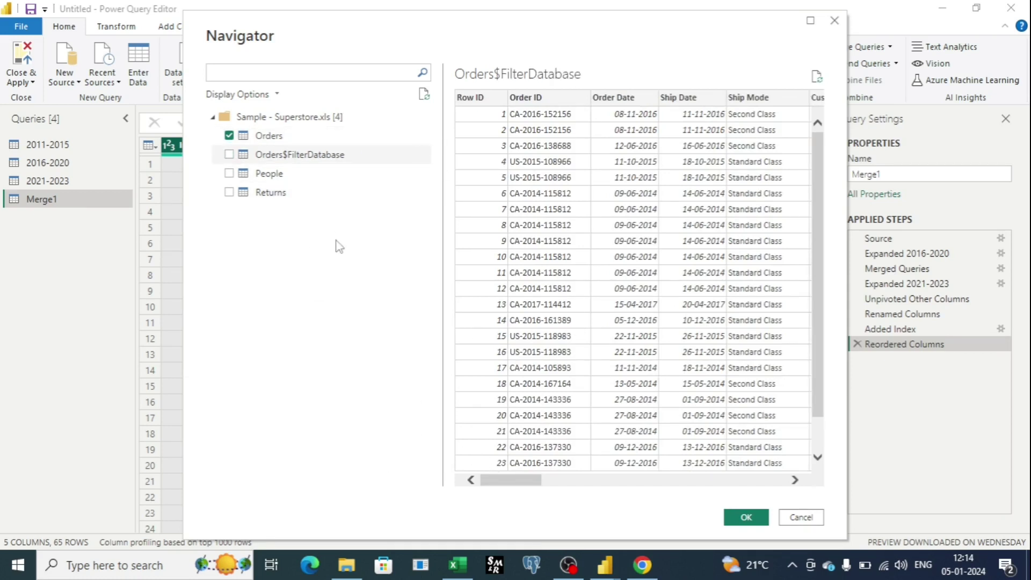
click(293, 174)
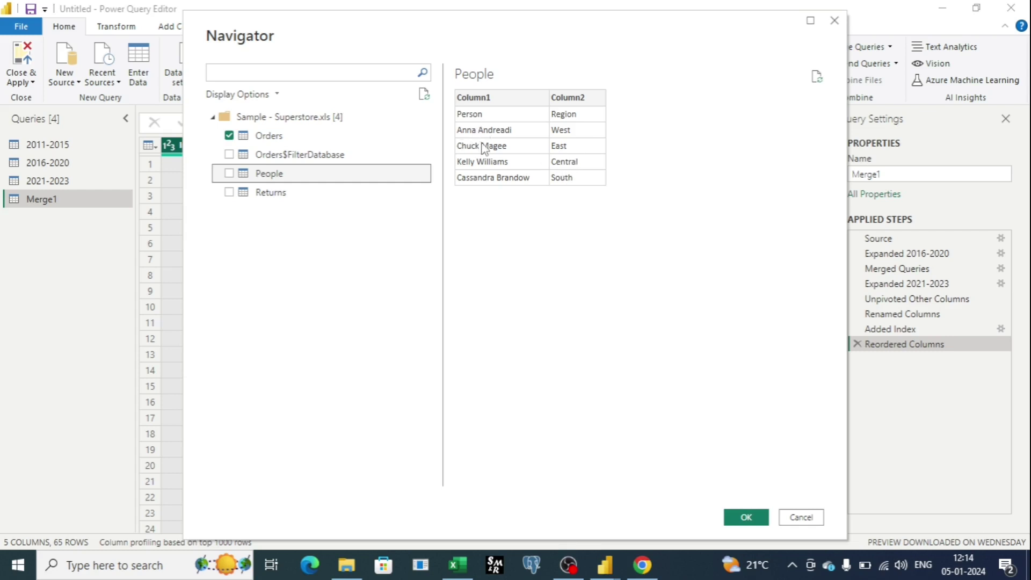
click(307, 200)
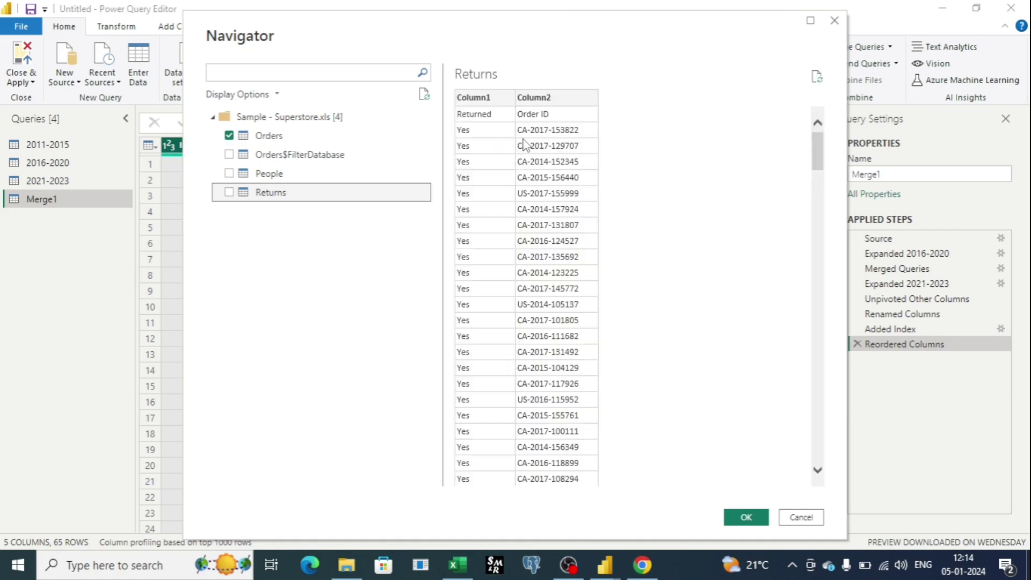
scroll(524, 144, down, 10)
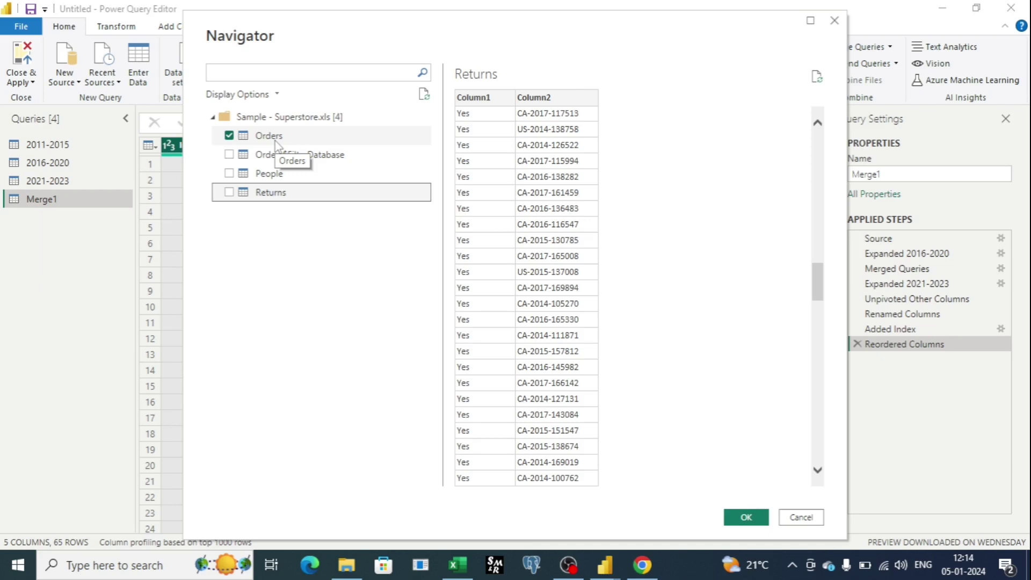
scroll(590, 228, down, 6)
scroll(592, 232, down, 3)
drag(815, 341, 778, 368)
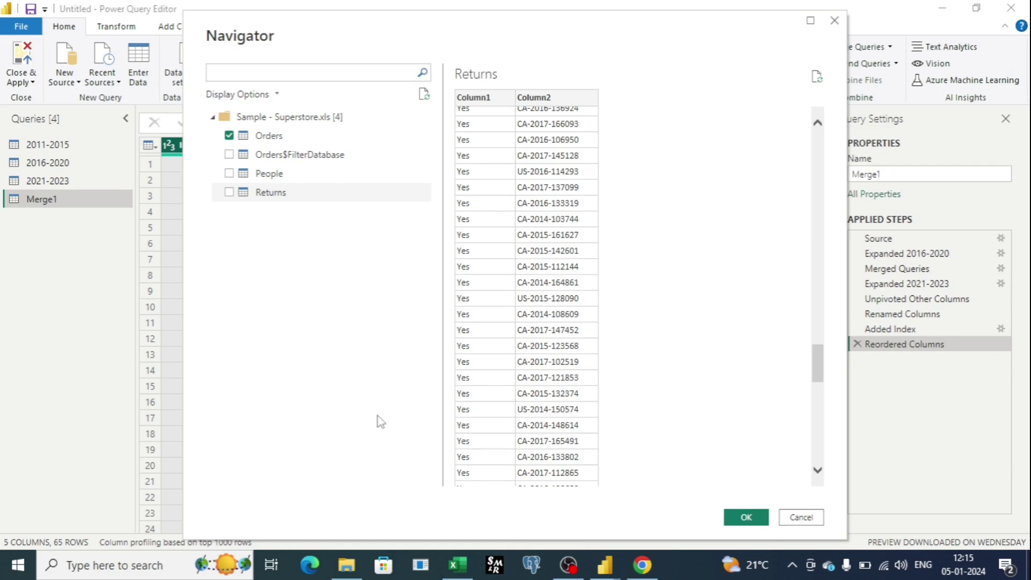
scroll(490, 162, up, 15)
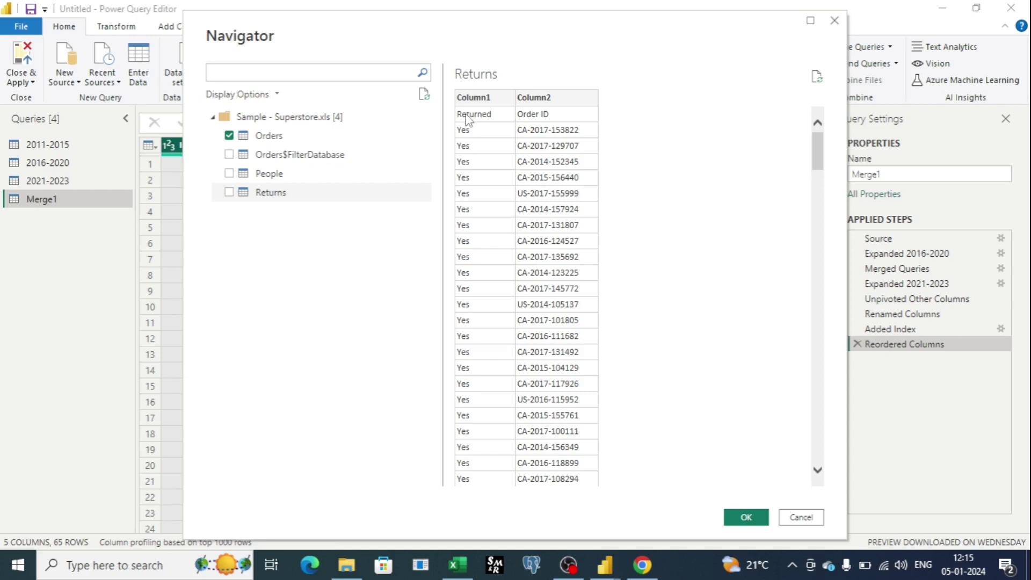
scroll(515, 242, down, 3)
scroll(502, 271, up, 3)
- Add the Returns table to the selection, import it together with Orders, and open the Returns query
click(229, 192)
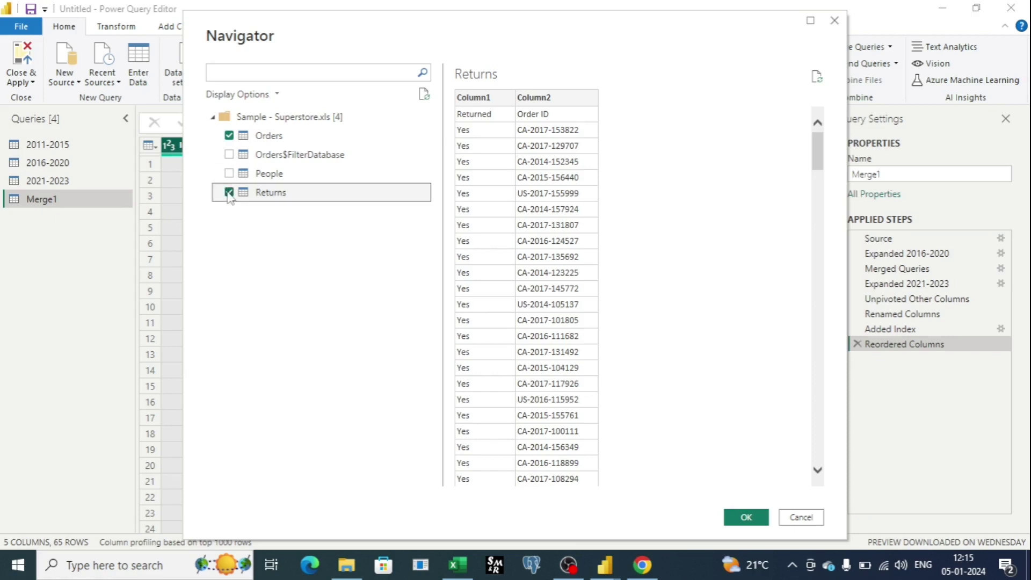
click(745, 516)
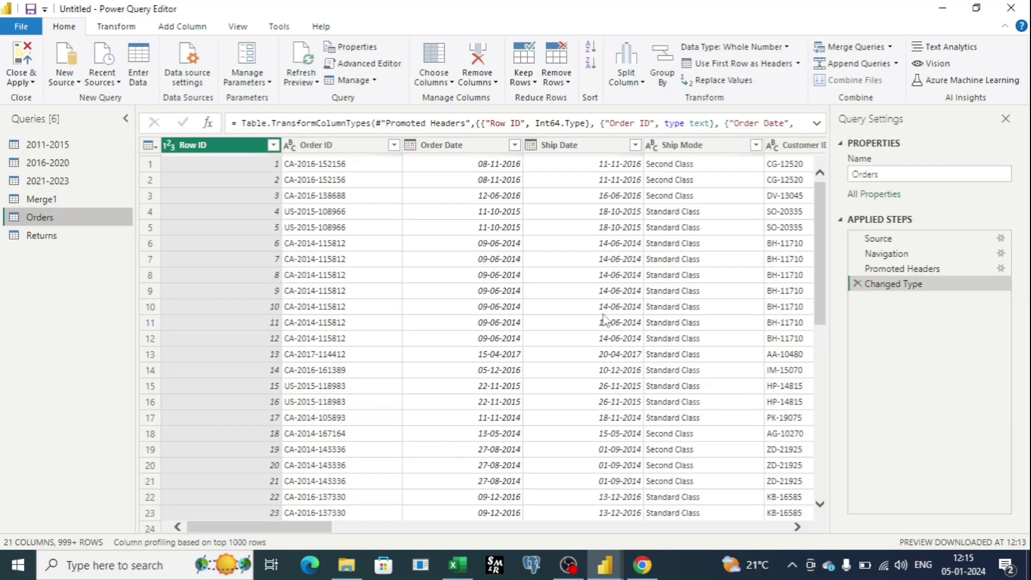
scroll(706, 380, down, 4)
scroll(708, 386, up, 4)
drag(322, 526, 296, 534)
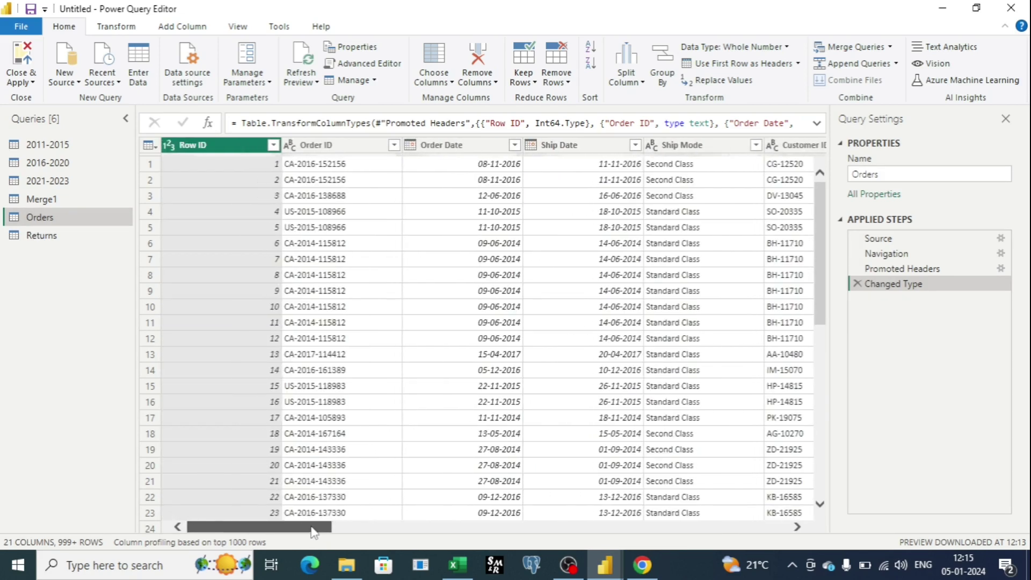
click(42, 235)
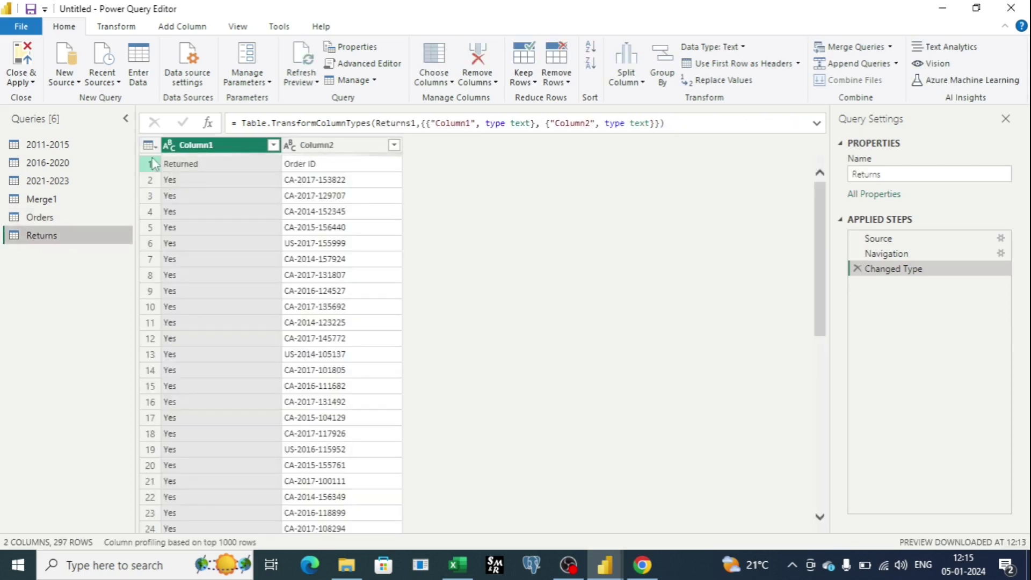
- Use the first row of the Returns query as headers, and start merging the Orders query as a new query
click(725, 65)
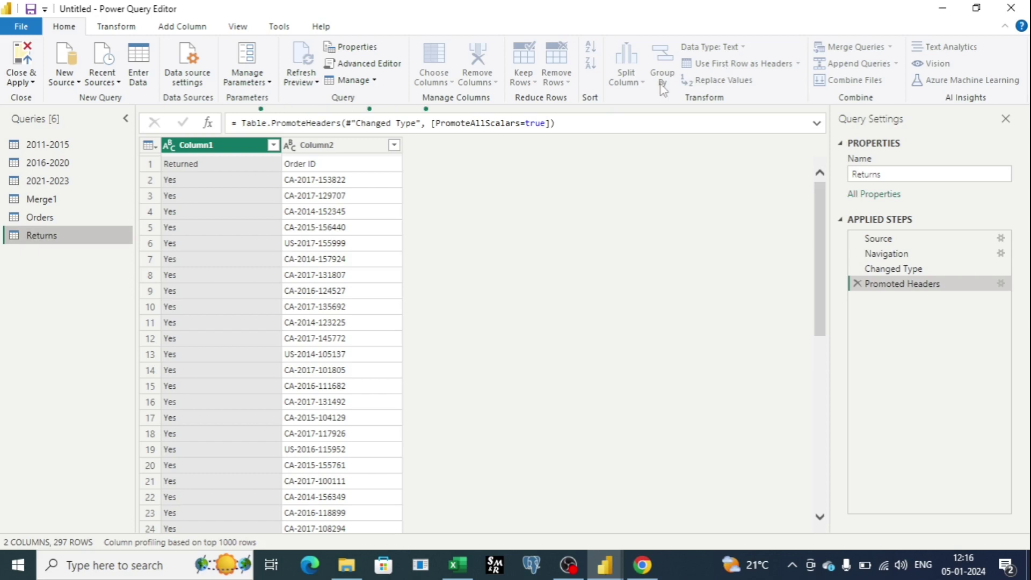
click(55, 215)
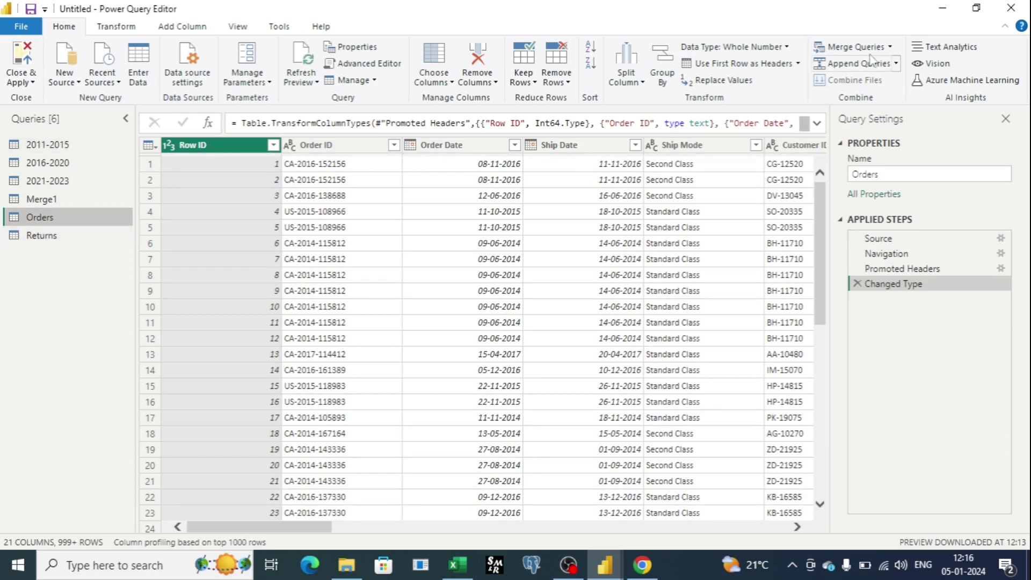
click(889, 46)
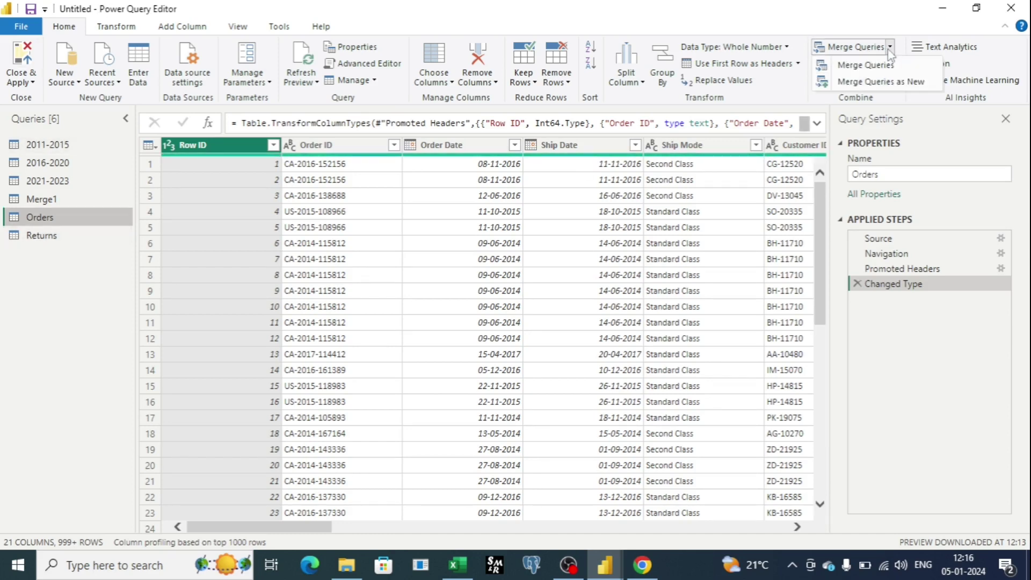
click(880, 81)
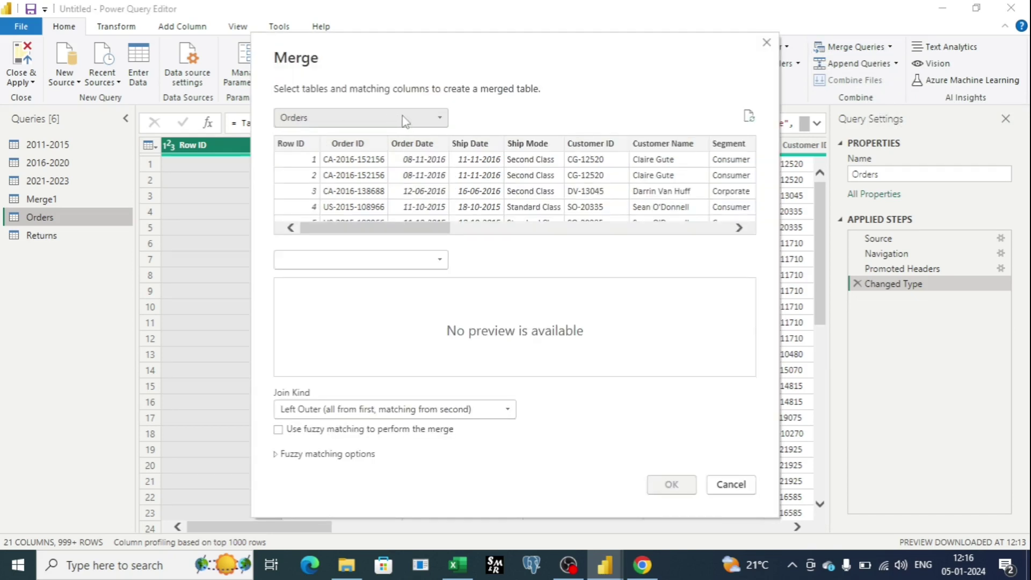
- Set Orders as the first merge table and Returns as the second, matching them on the Order ID columns
click(439, 119)
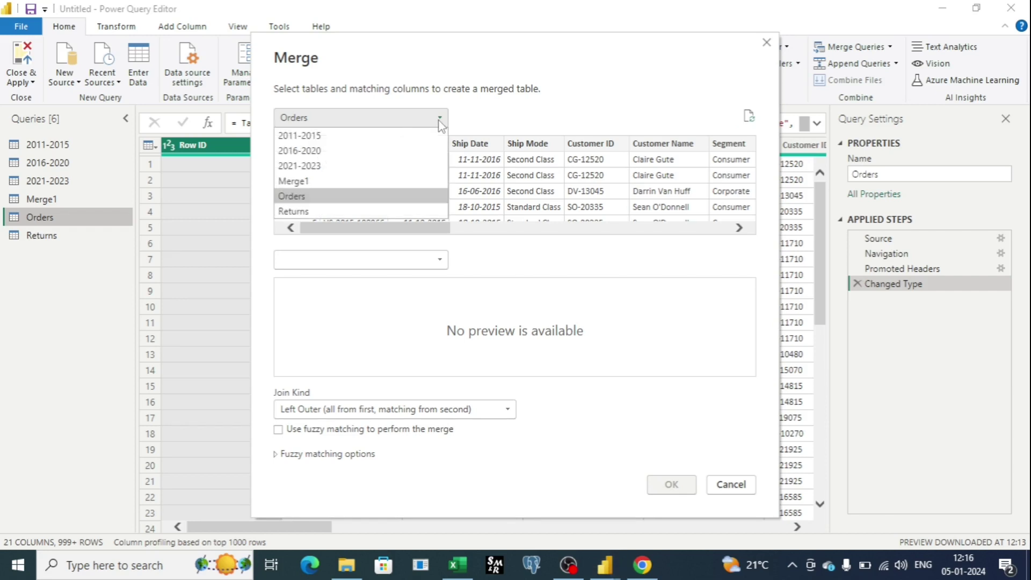
click(329, 197)
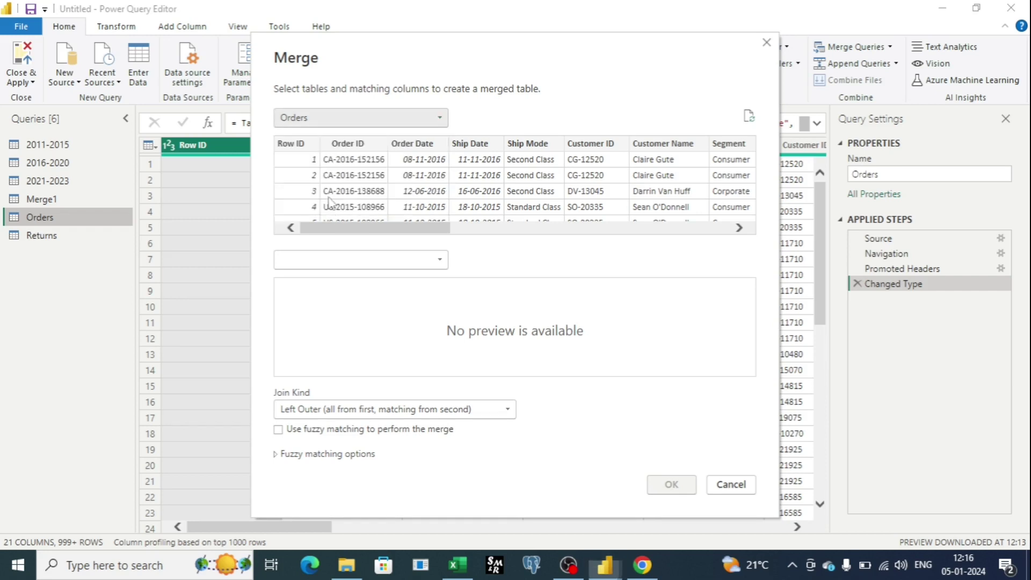
click(440, 262)
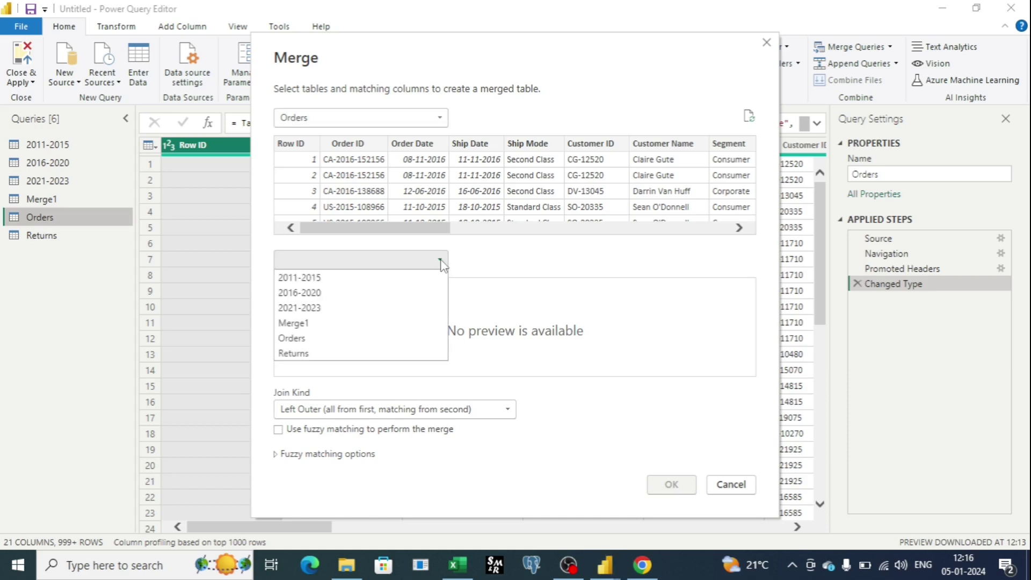
click(314, 354)
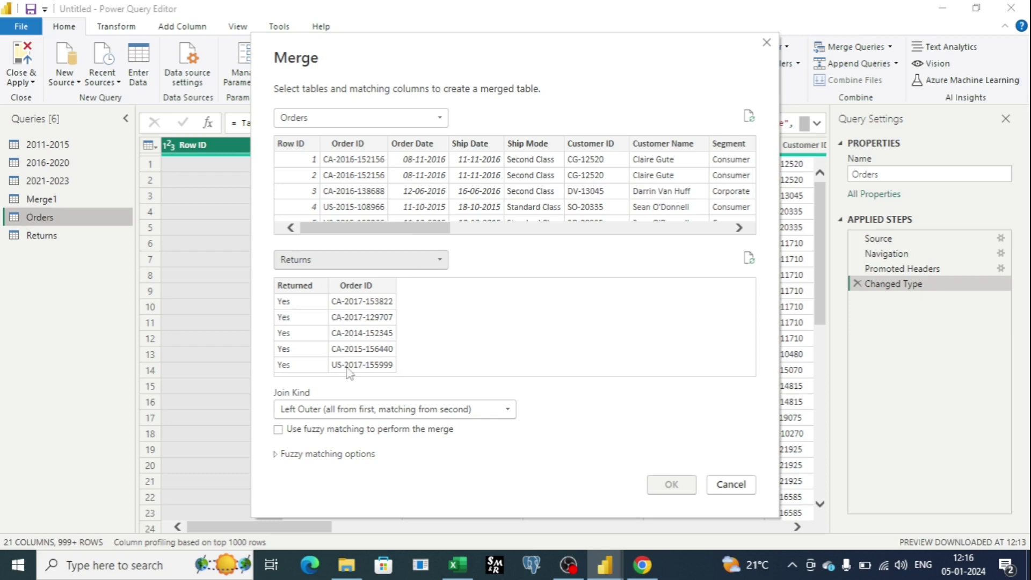
click(364, 149)
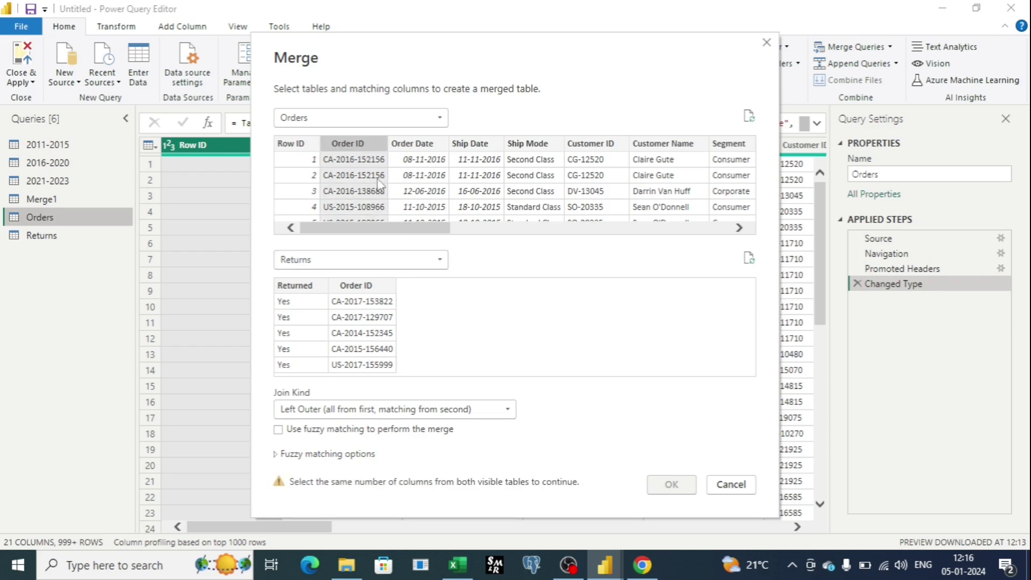
click(369, 318)
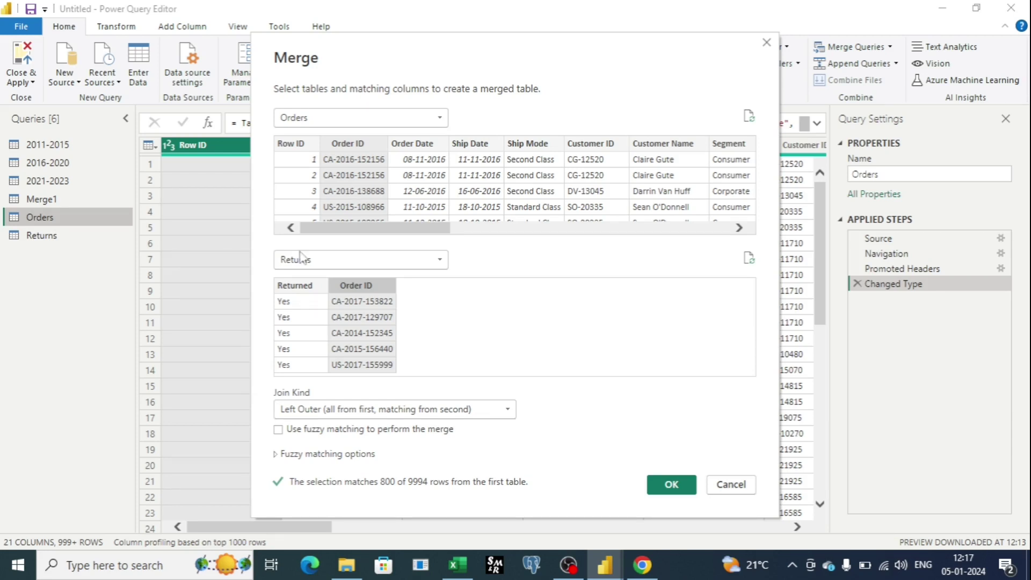
- Look through the available join kinds, study the join examples in the Joins Power BI workbook in Excel, and return to Power Query Editor
click(504, 411)
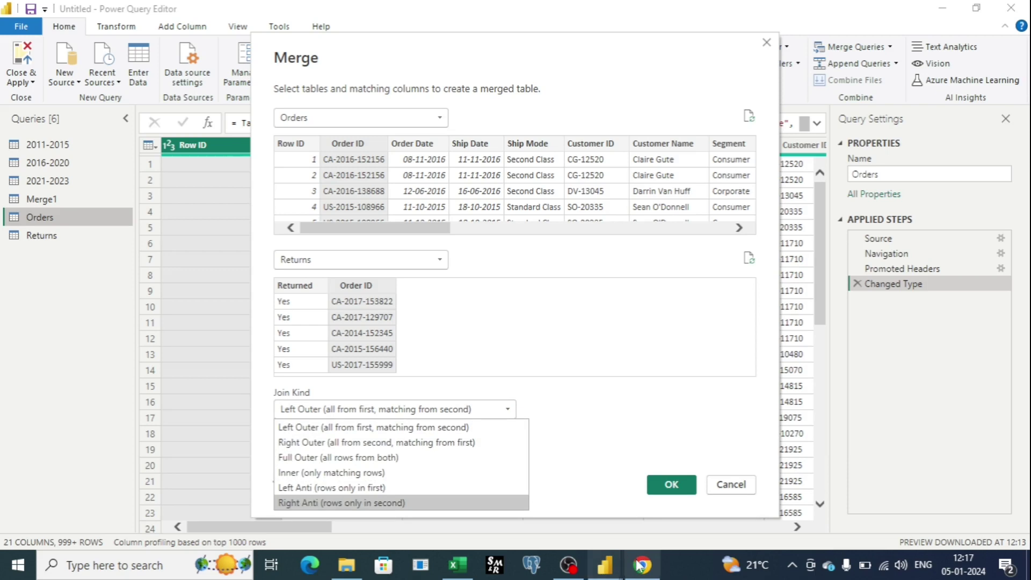
mouse_move(634, 573)
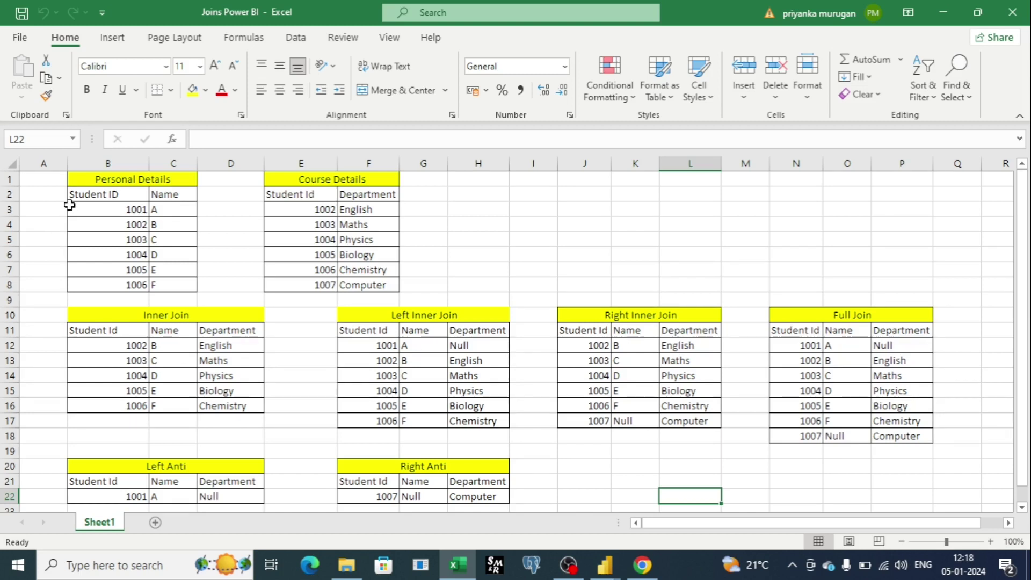
click(307, 289)
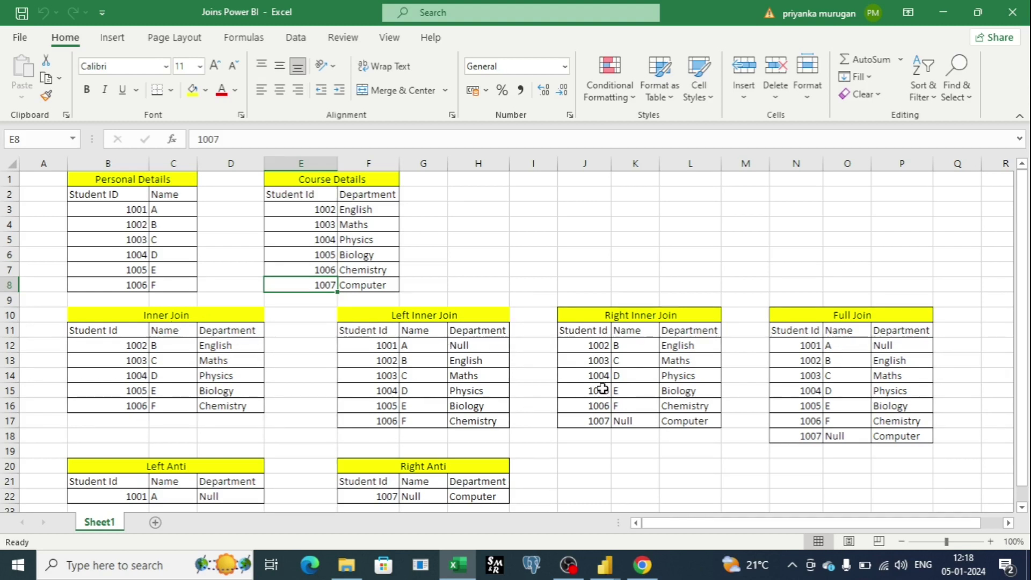
mouse_move(605, 565)
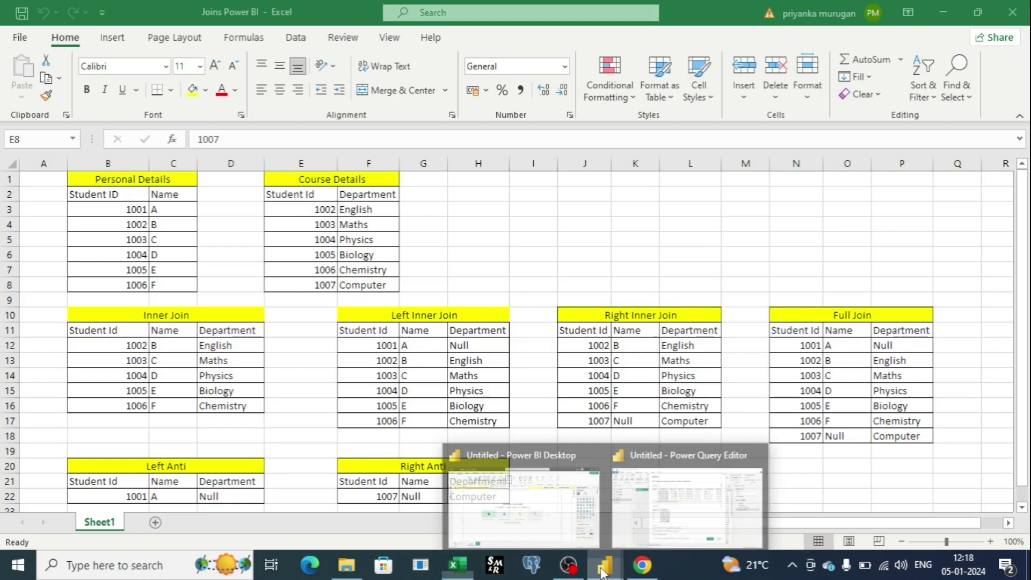
click(668, 537)
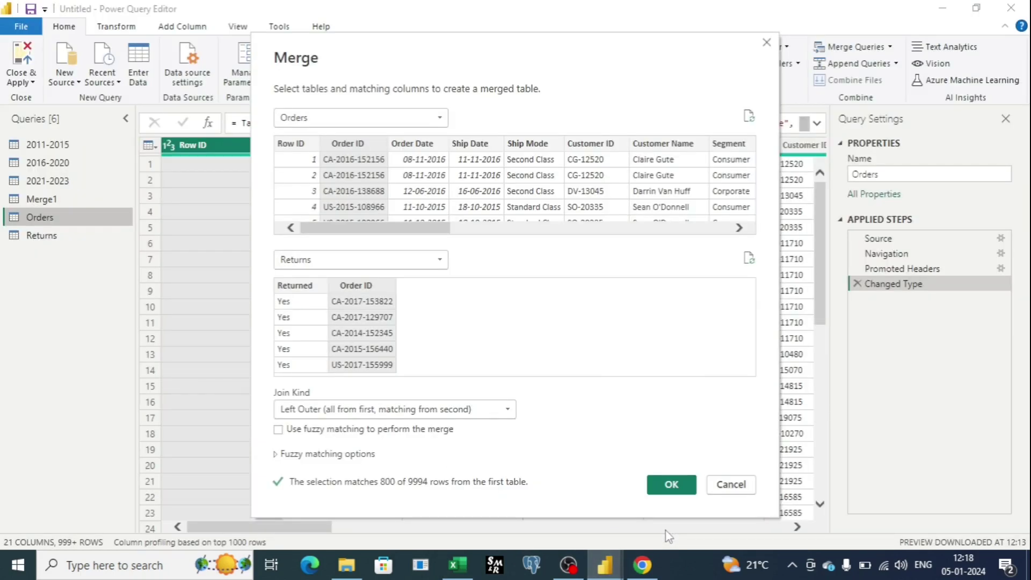
- Set the join kind to Inner (only matching rows) and create the merged query
click(496, 409)
click(457, 472)
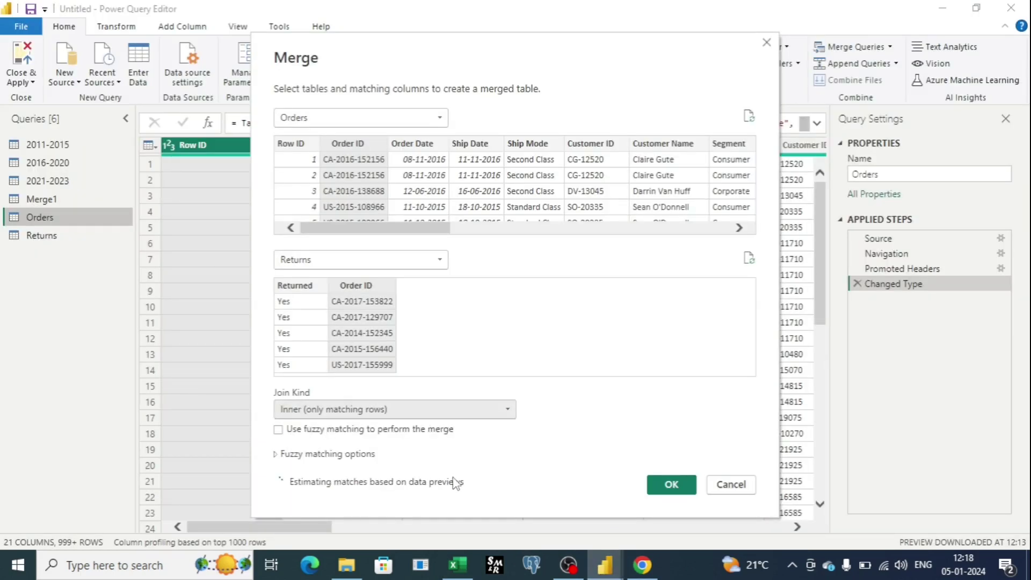
click(671, 484)
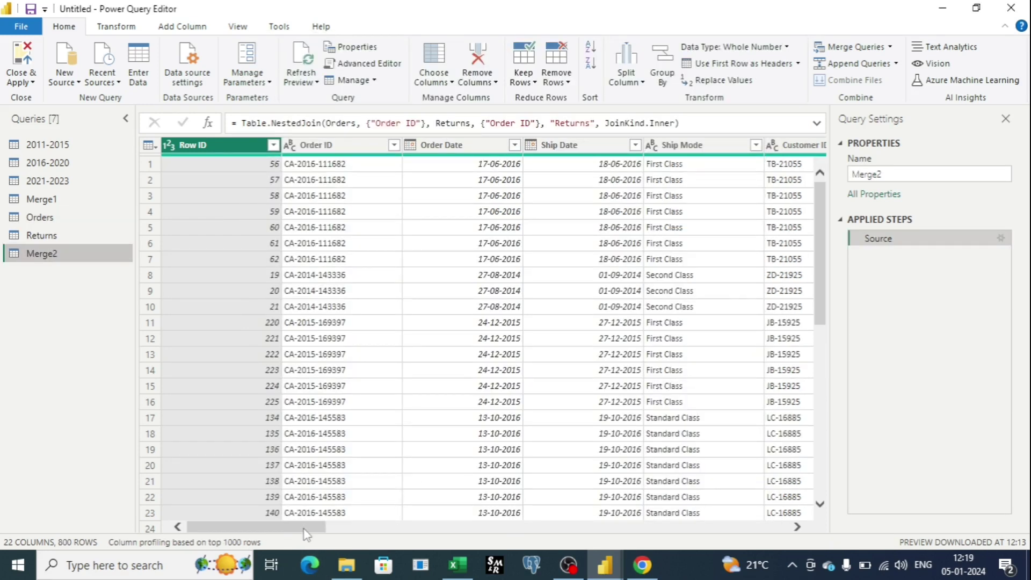
- Expand the merged Returns column into Returned and Order ID, using the original column name as prefix
drag(307, 534, 777, 543)
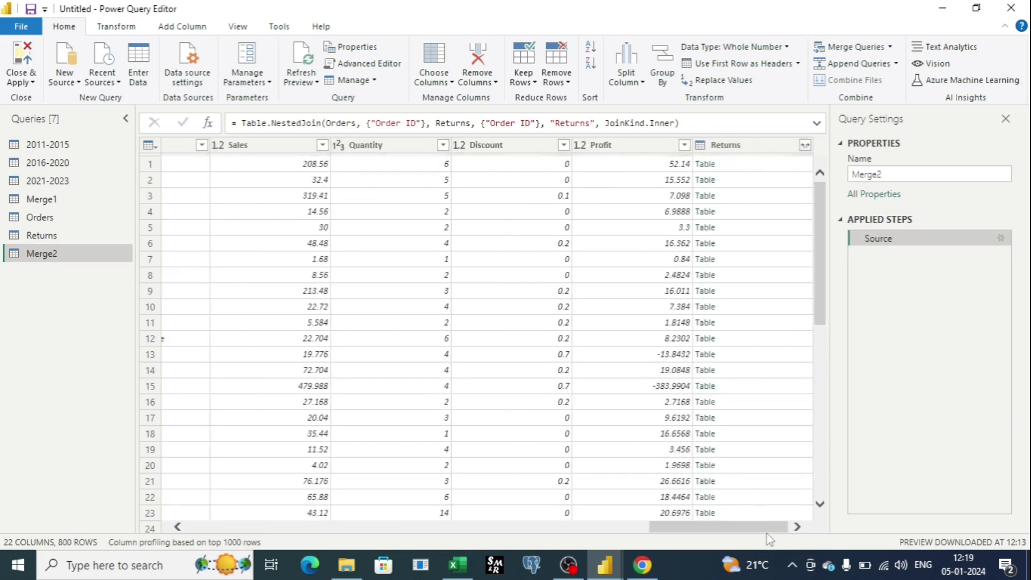
click(805, 145)
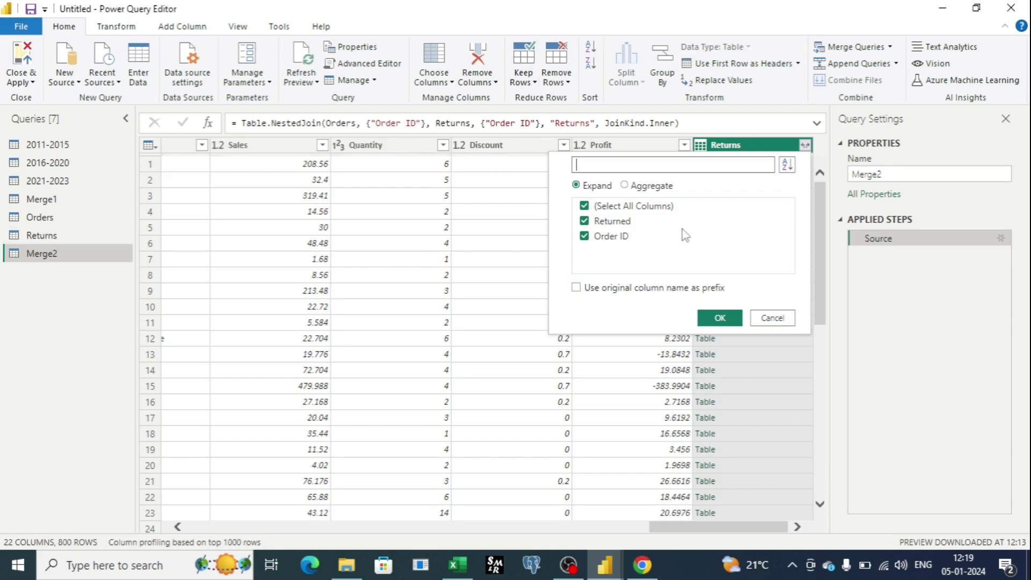
click(576, 287)
click(720, 319)
drag(766, 529, 790, 529)
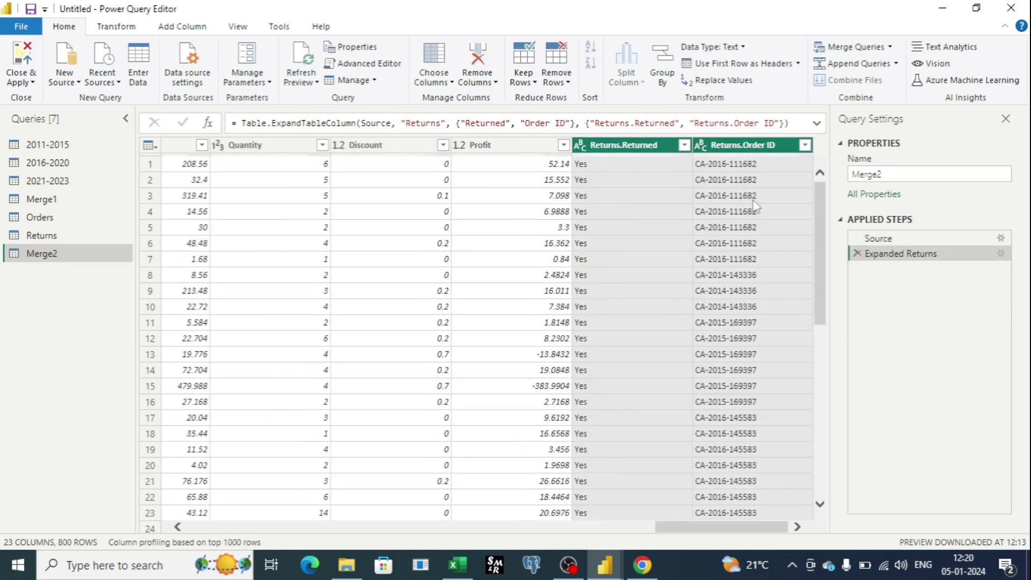
- Look through the merged rows and compare the row counts of the Orders, Returns and Merge2 queries
scroll(754, 330, down, 9)
scroll(762, 365, down, 20)
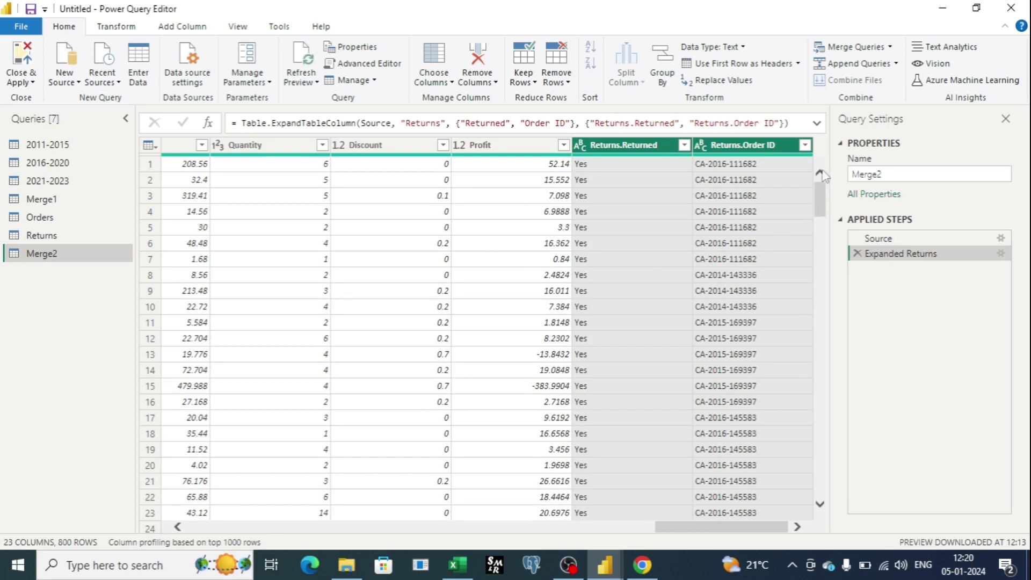
click(47, 218)
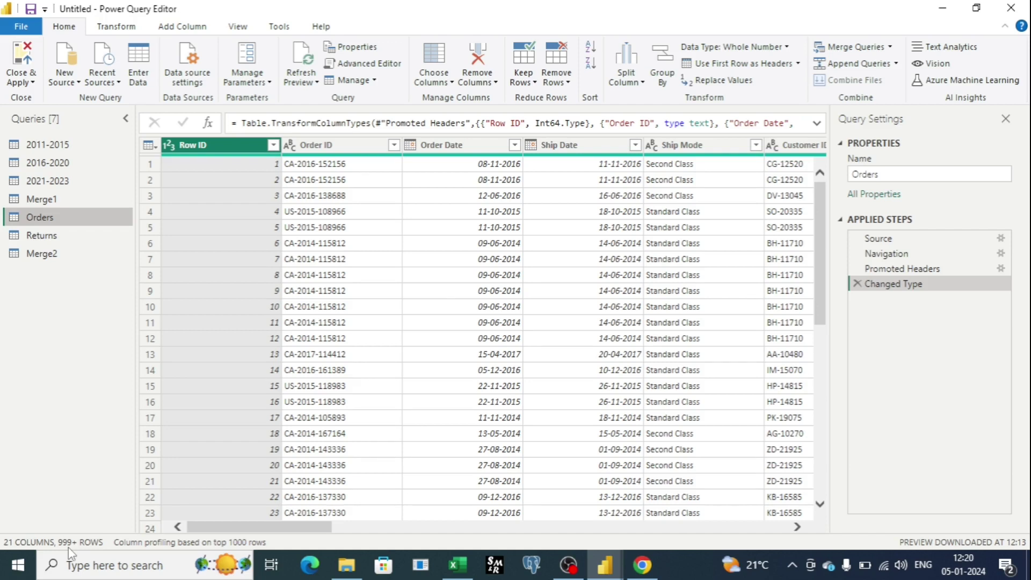
click(33, 236)
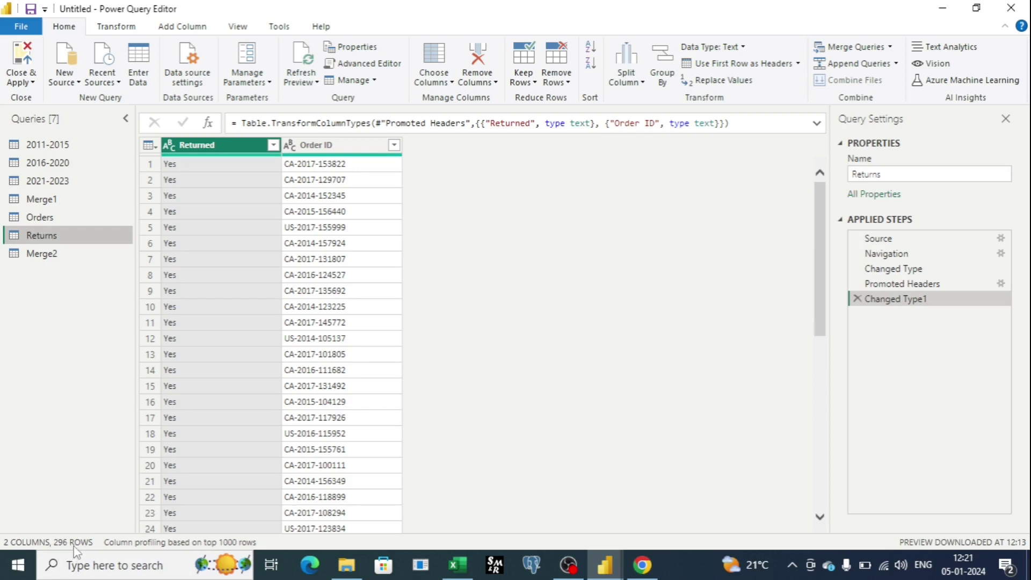
click(43, 253)
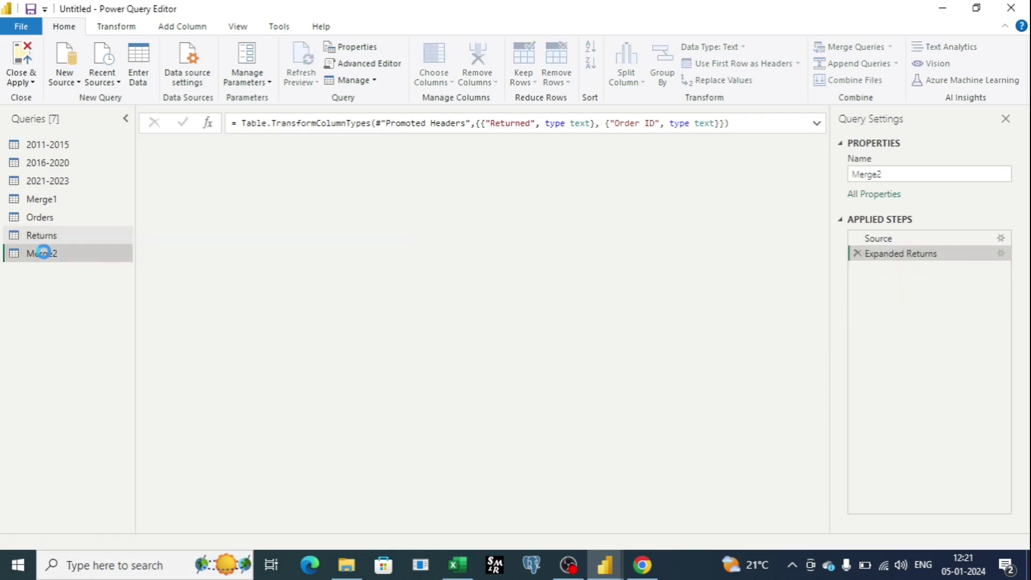